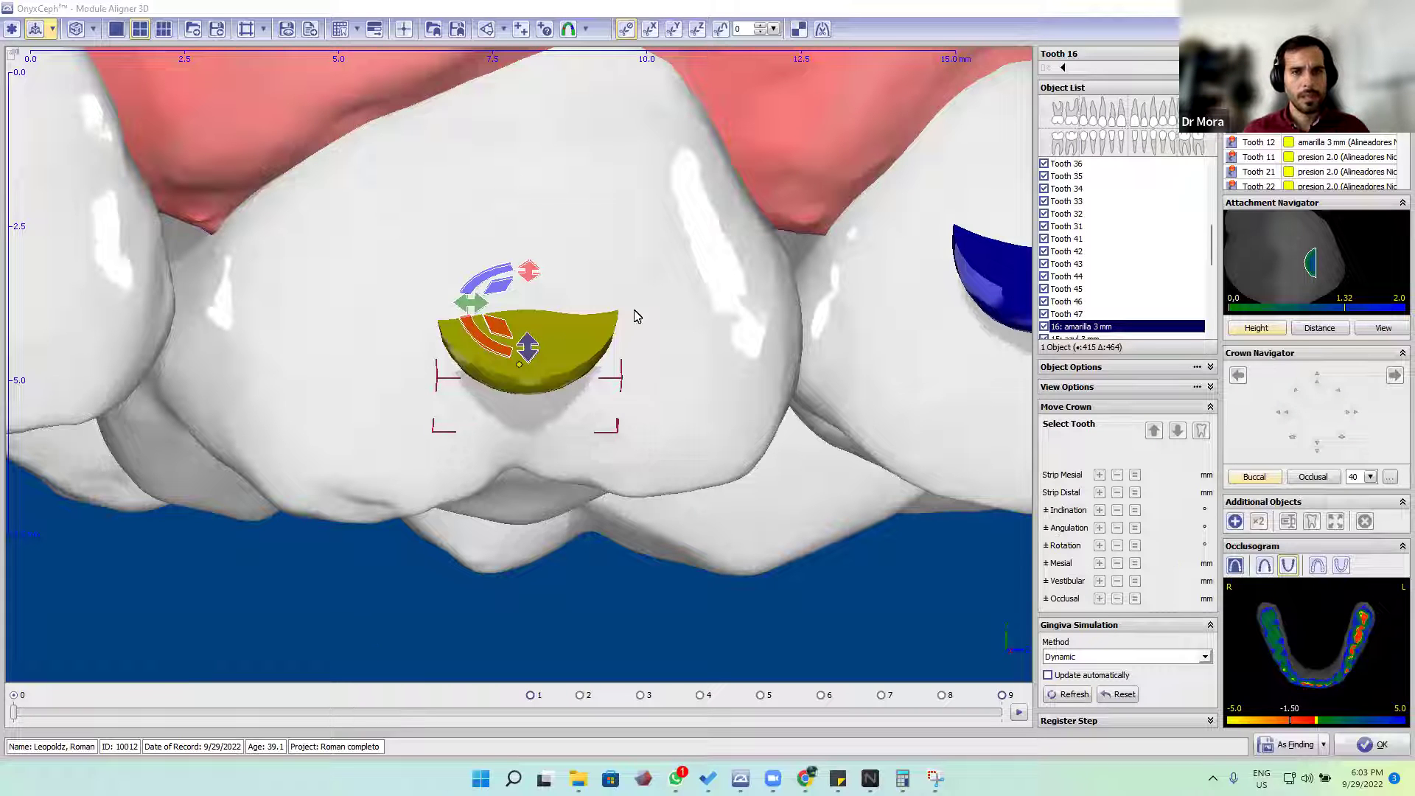
# Delete the yellow attachment from tooth 16
pyautogui.click(581, 329)
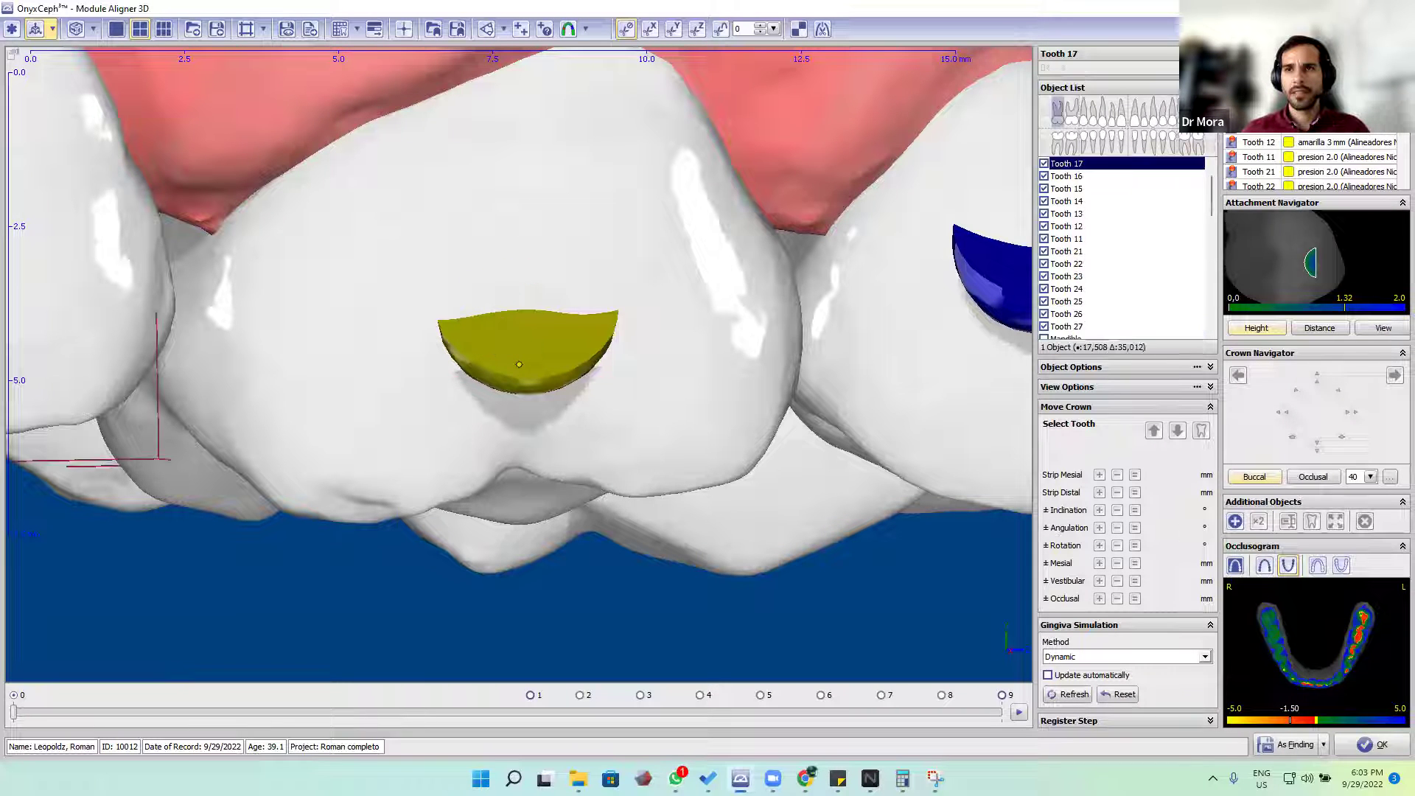
pyautogui.click(582, 329)
pyautogui.rightClick(1283, 137)
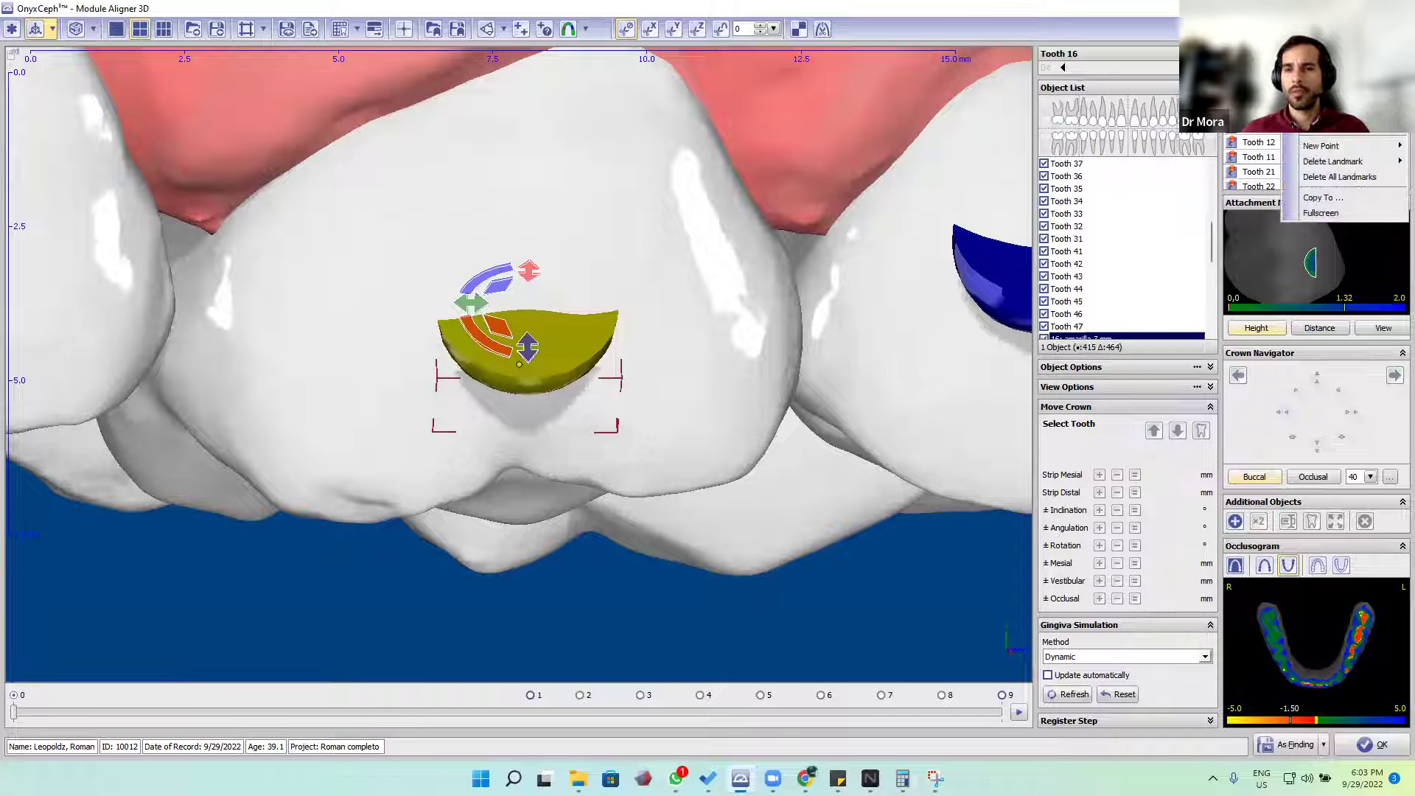
pyautogui.press('Delete')
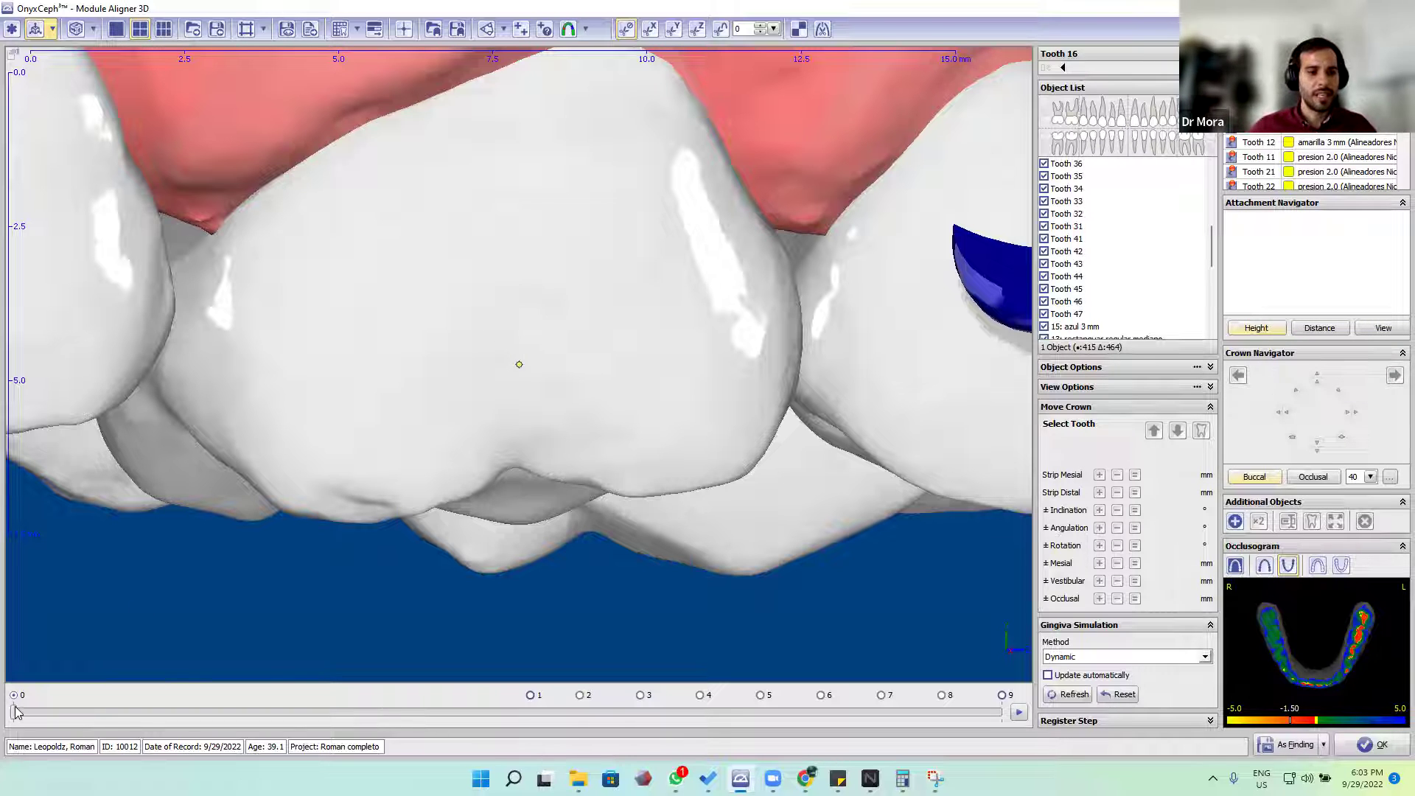
# Move the treatment timeline to step 1 and pan to show more gum above tooth 16
pyautogui.moveTo(14, 713); pyautogui.dragTo(529, 713)
pyautogui.rightClick(548, 730)
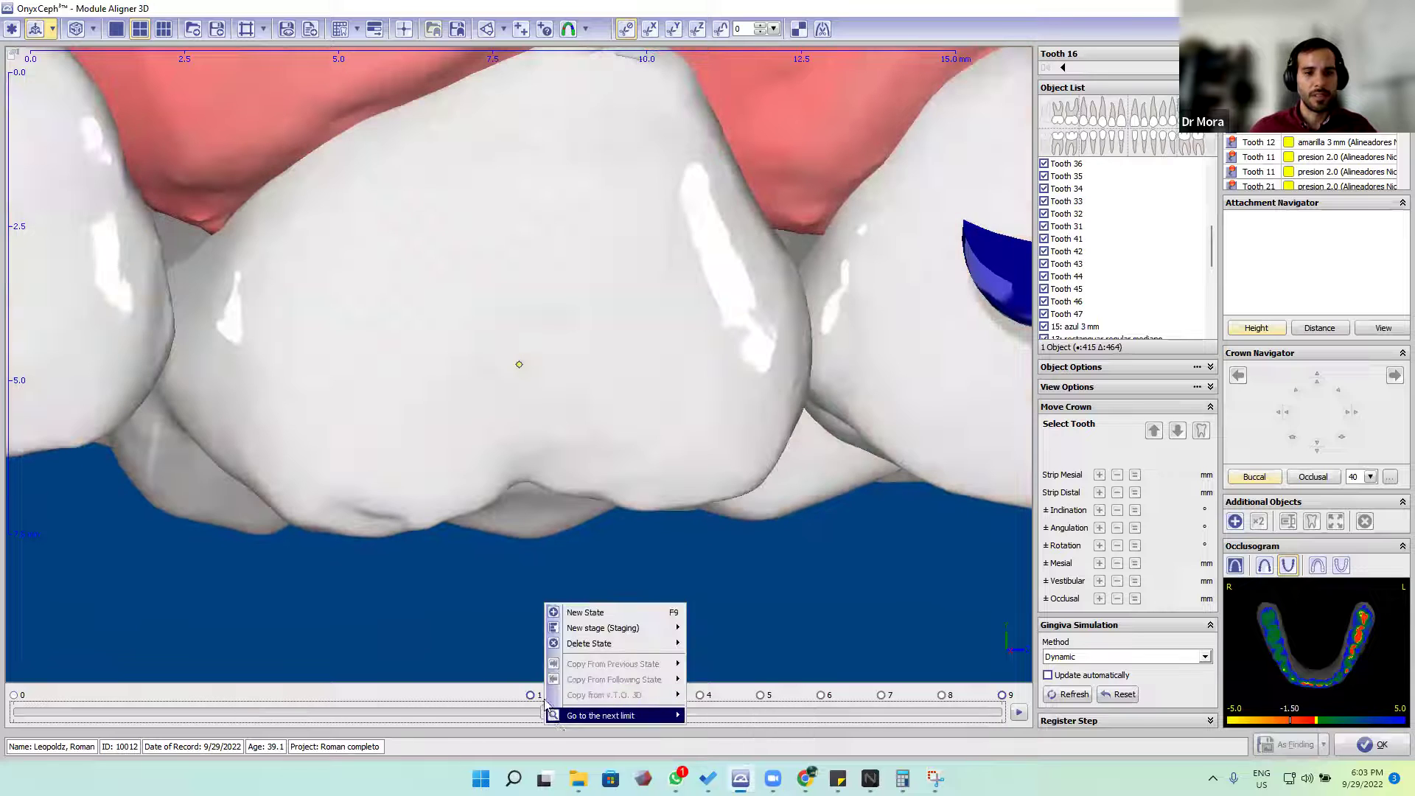
pyautogui.click(535, 705)
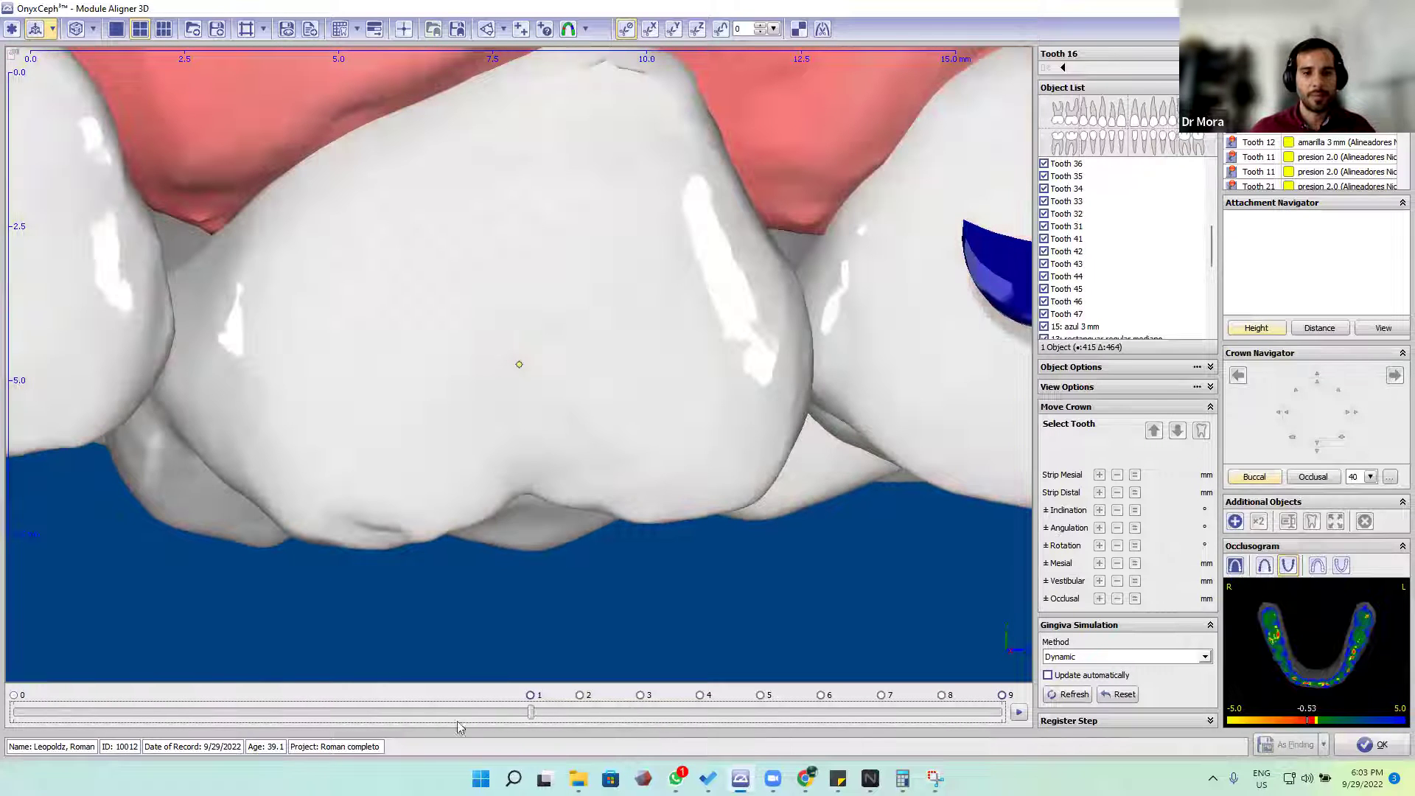
pyautogui.moveTo(531, 712)
pyautogui.mouseDown()
pyautogui.moveTo(9, 718)
pyautogui.moveTo(466, 728)
pyautogui.mouseUp()
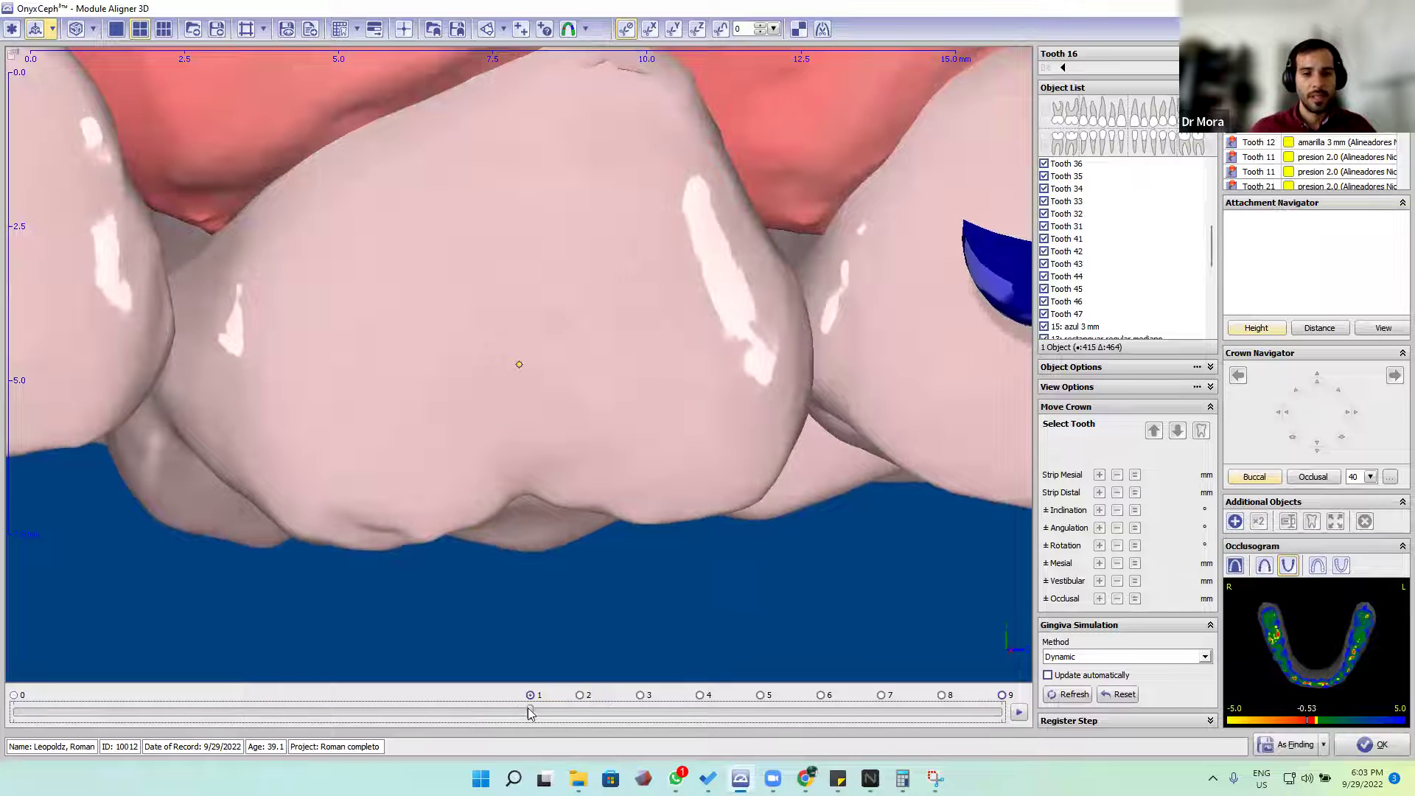
pyautogui.moveTo(515, 395); pyautogui.dragTo(492, 477, button='right')
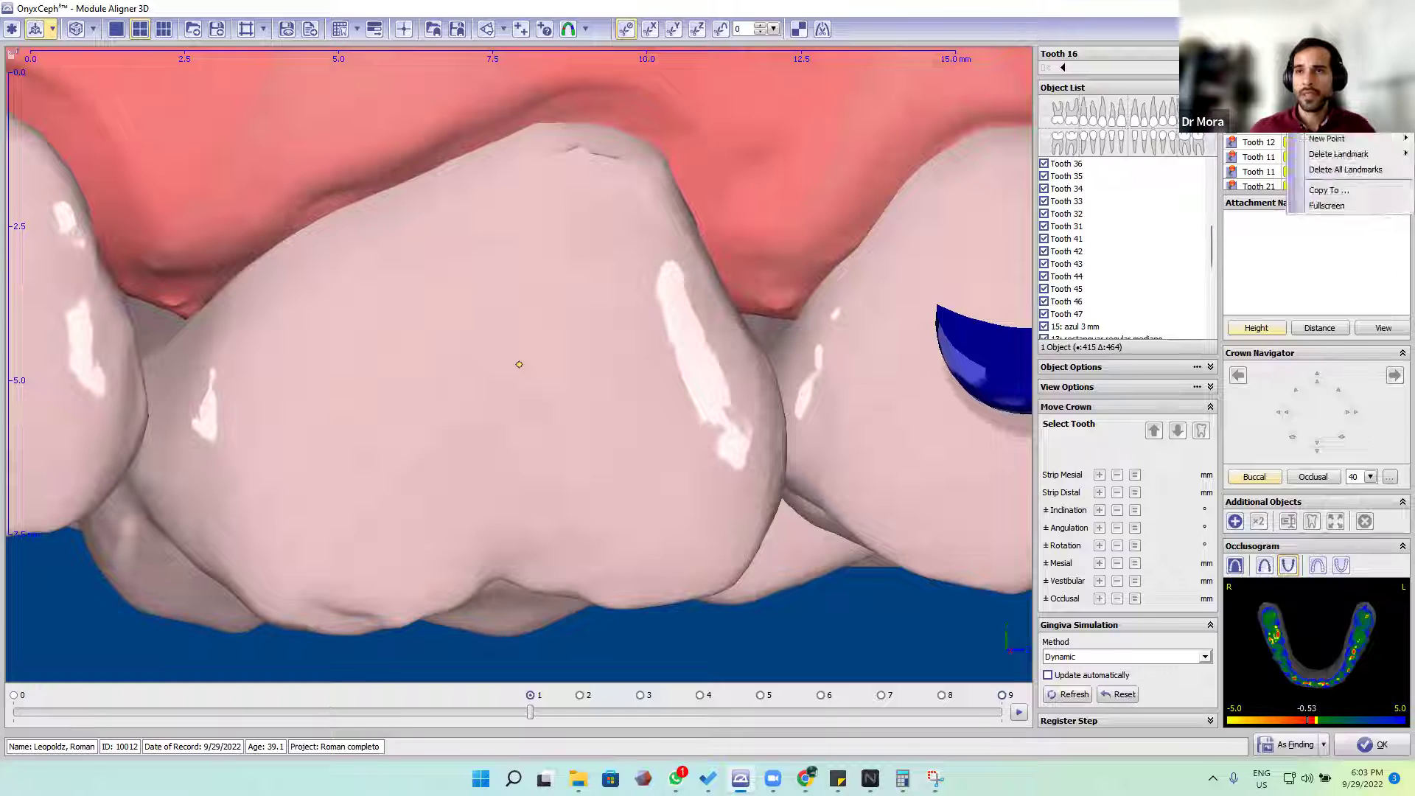
# Place an amarilla 3 mm attachment on tooth 16, then move it up and rotate it on the crown
pyautogui.doubleClick(300, 458)
pyautogui.click(80, 371)
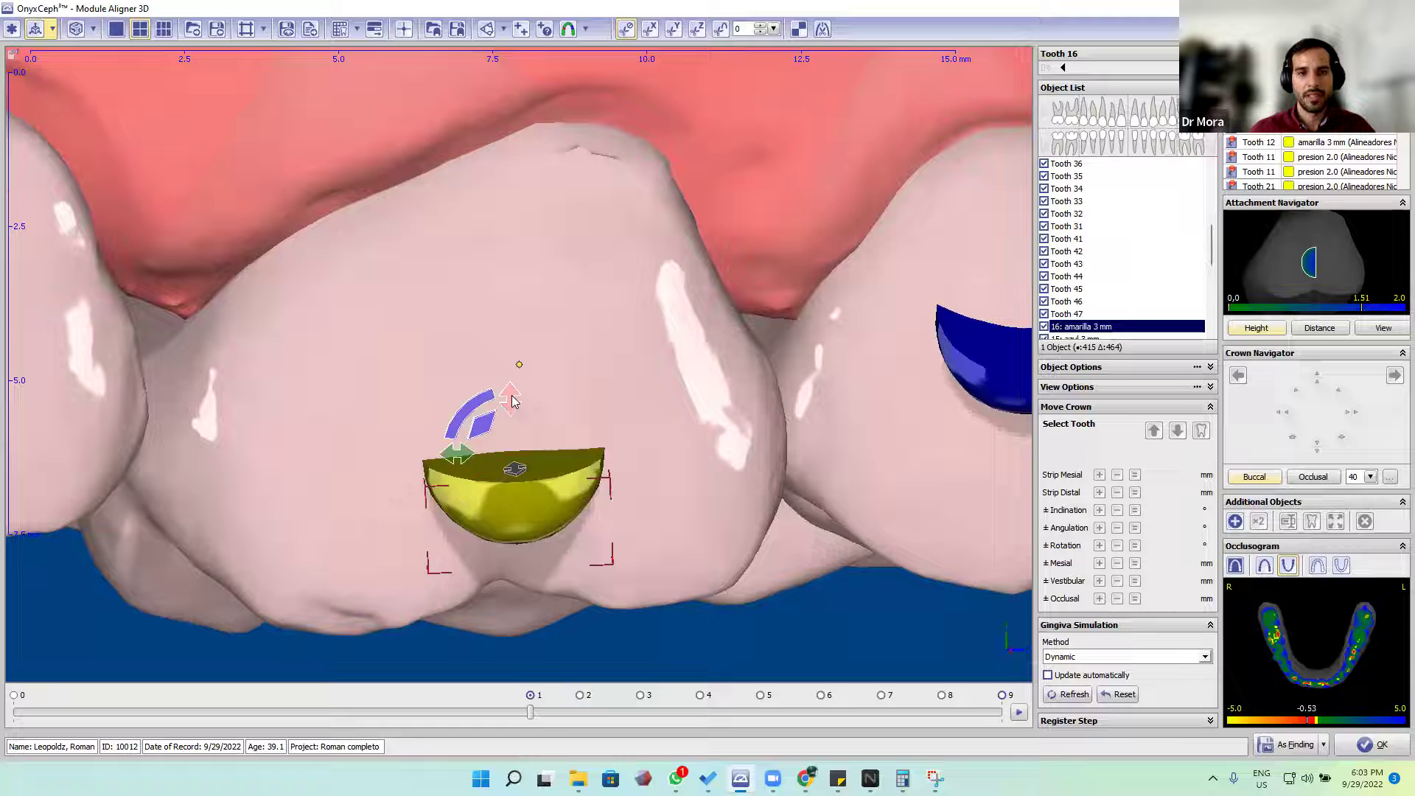
pyautogui.moveTo(512, 401)
pyautogui.mouseDown()
pyautogui.moveTo(510, 354)
pyautogui.moveTo(478, 456)
pyautogui.moveTo(644, 467)
pyautogui.moveTo(644, 423)
pyautogui.moveTo(685, 472)
pyautogui.moveTo(689, 460)
pyautogui.mouseUp()
pyautogui.scroll(5, 689, 461)
pyautogui.moveTo(560, 395); pyautogui.dragTo(376, 399)
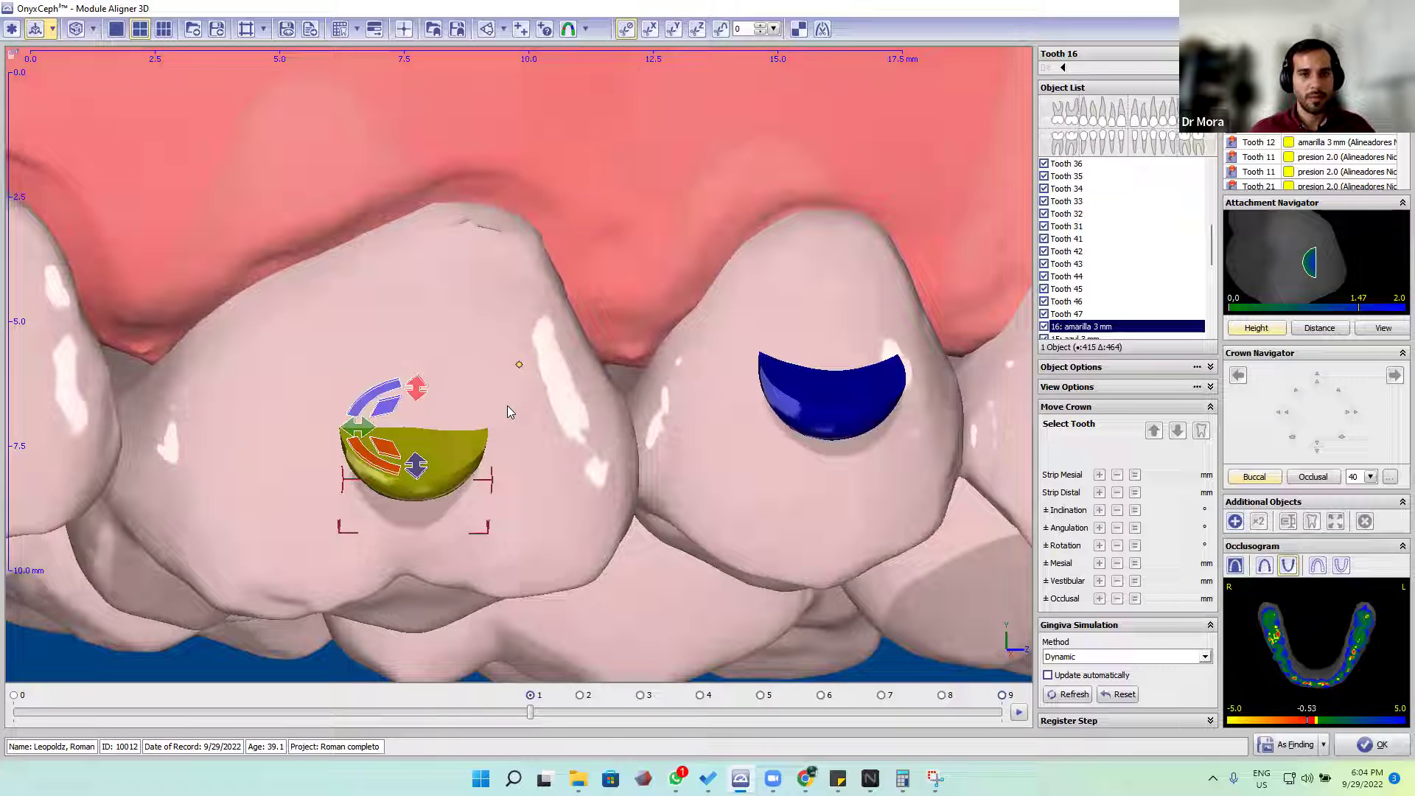
# Select tooth 16, set the stage slider back to step 1, and zoom in on the tooth
pyautogui.click(507, 405)
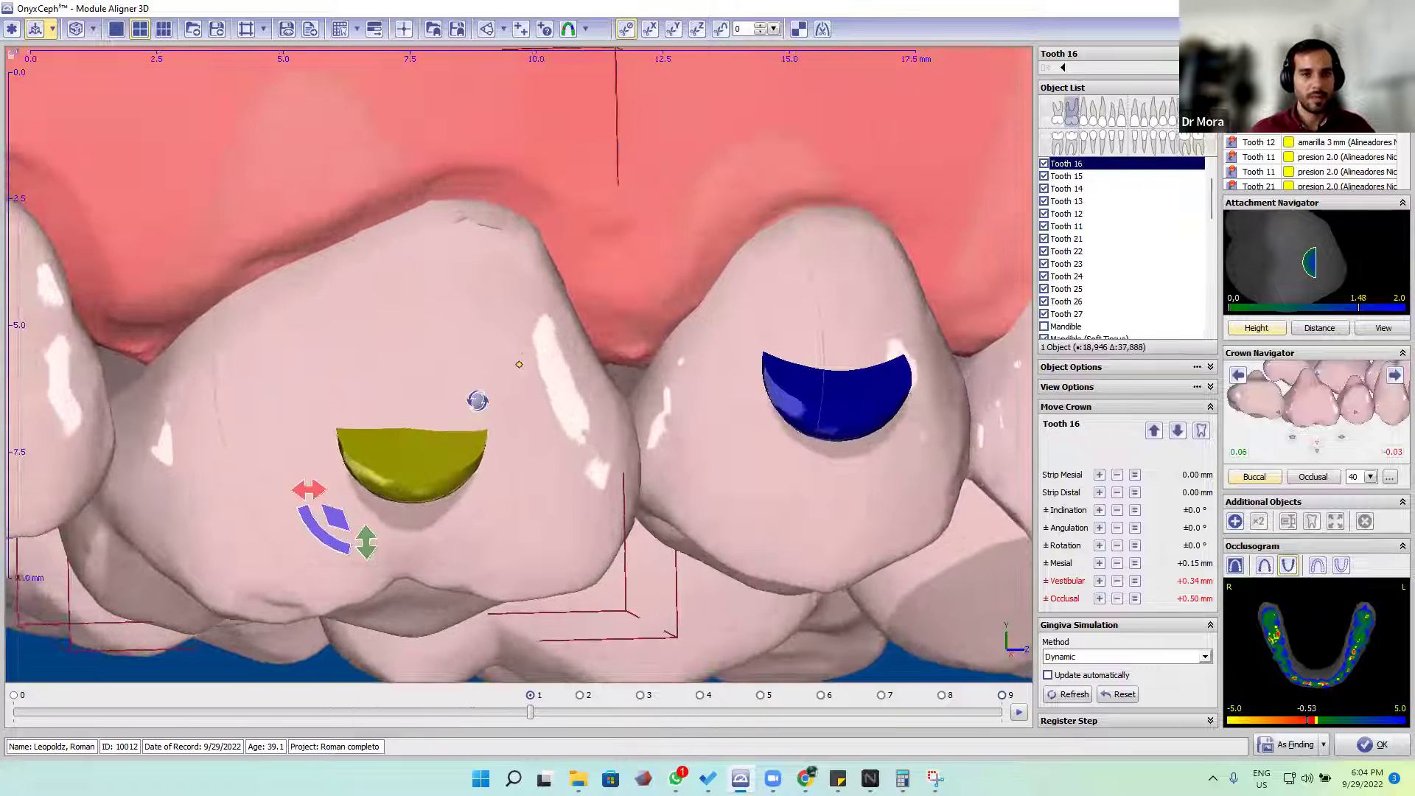
pyautogui.moveTo(477, 400); pyautogui.dragTo(477, 401)
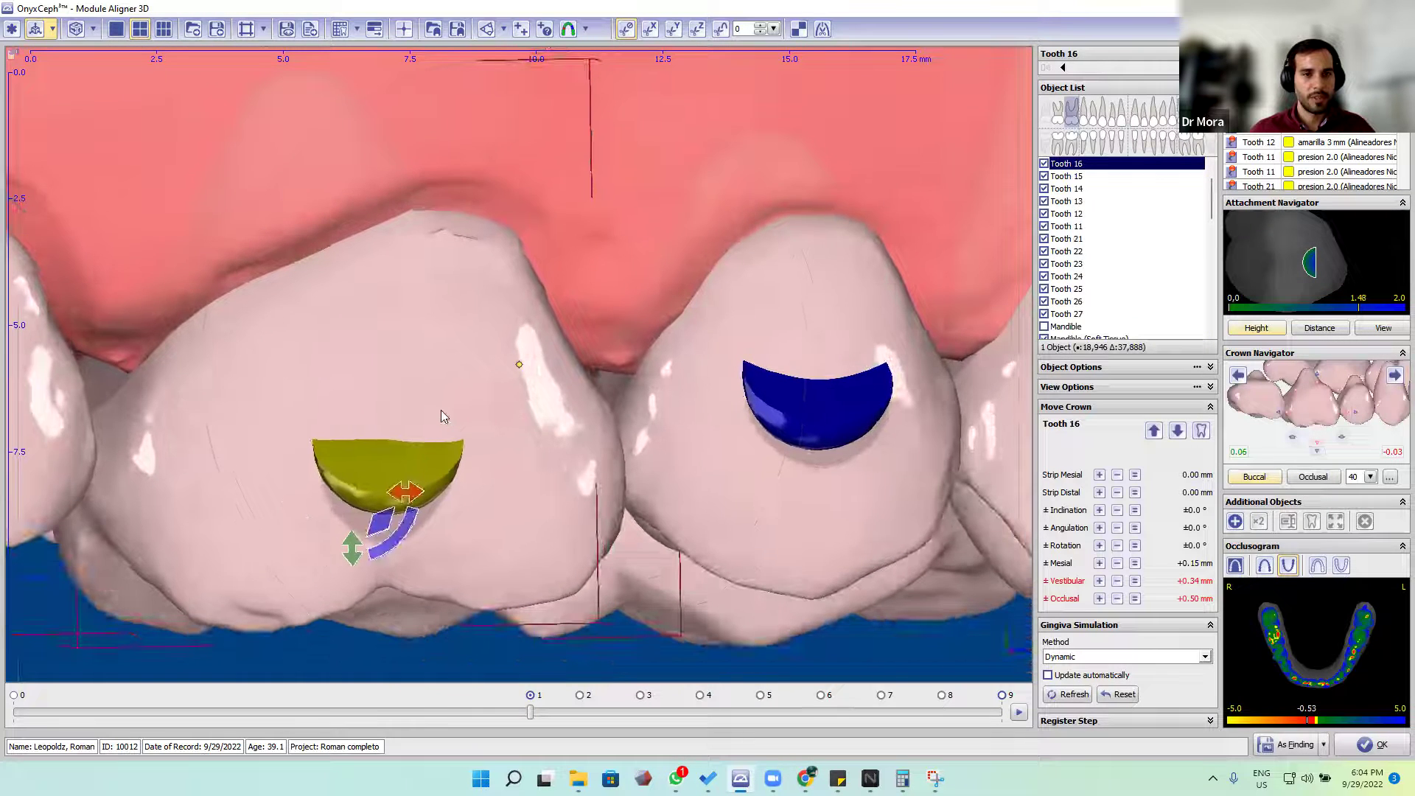
pyautogui.click(13, 695)
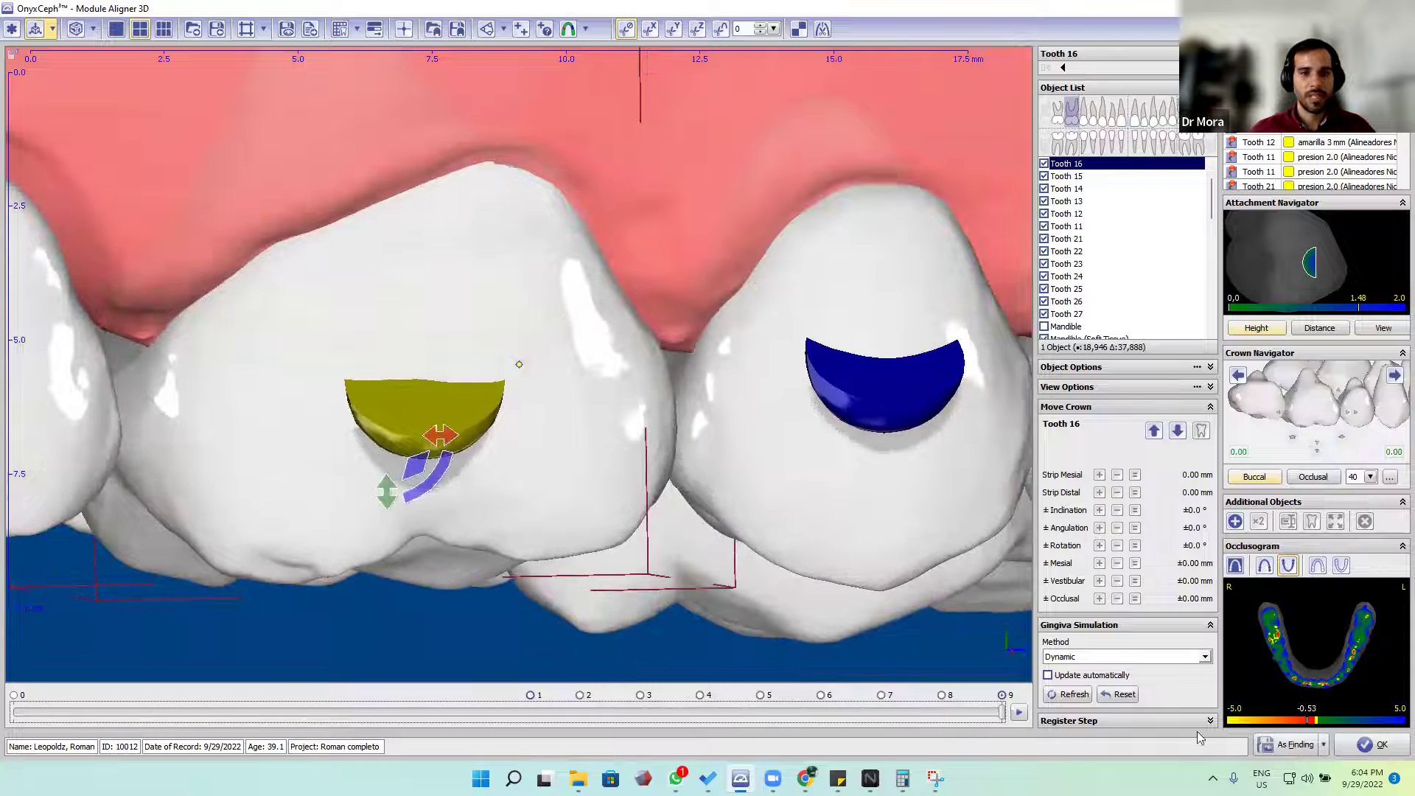
pyautogui.click(530, 695)
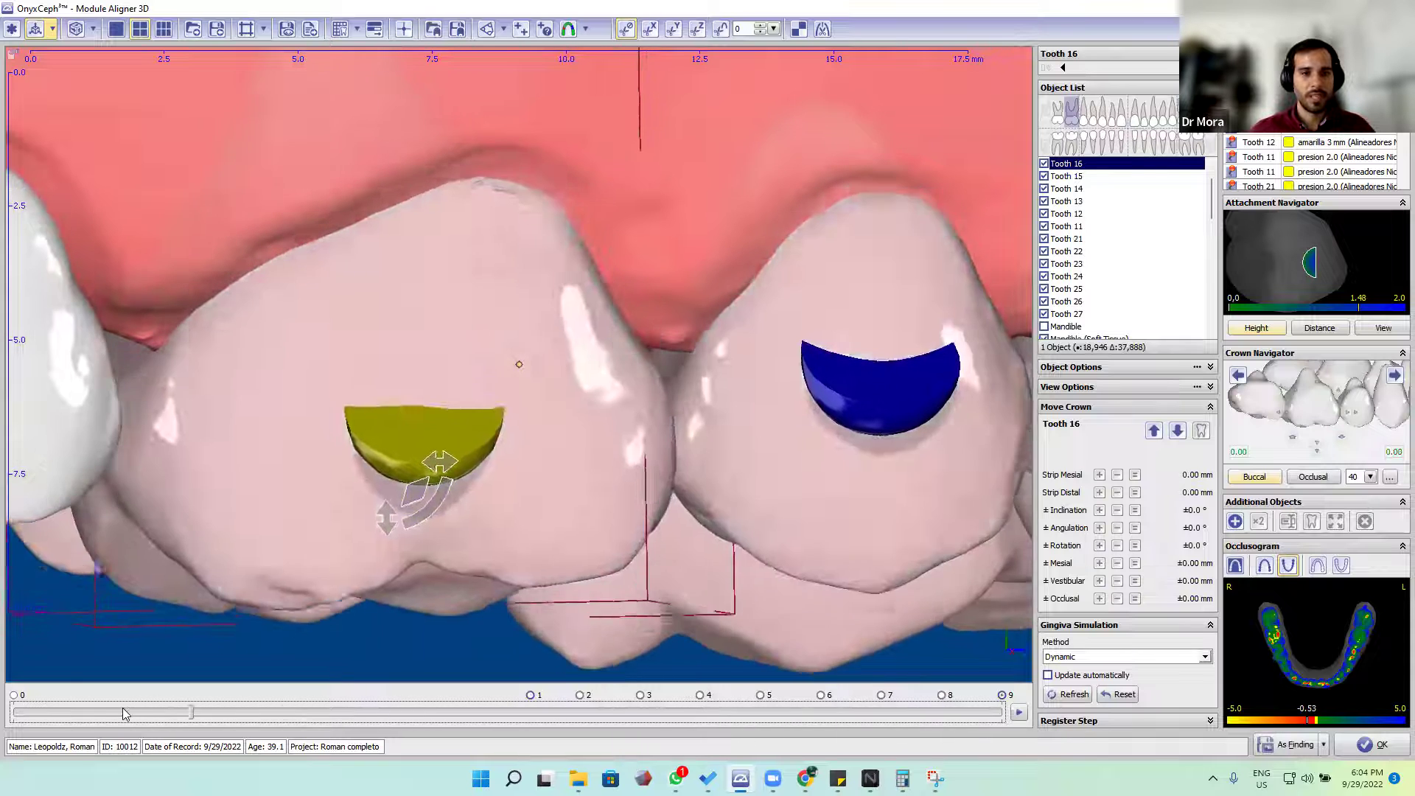
pyautogui.scroll(1, 625, 378)
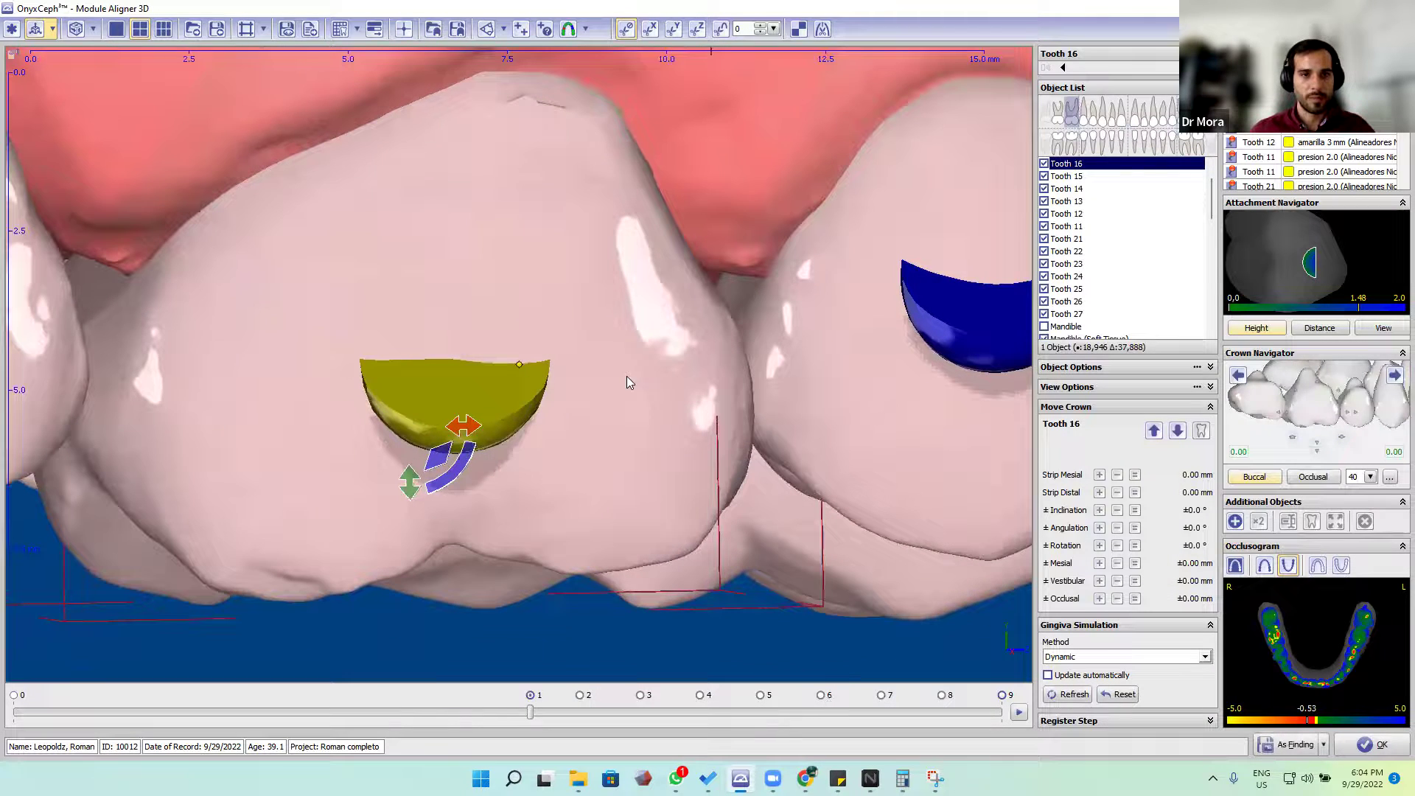
pyautogui.moveTo(531, 361); pyautogui.dragTo(693, 283, button='right')
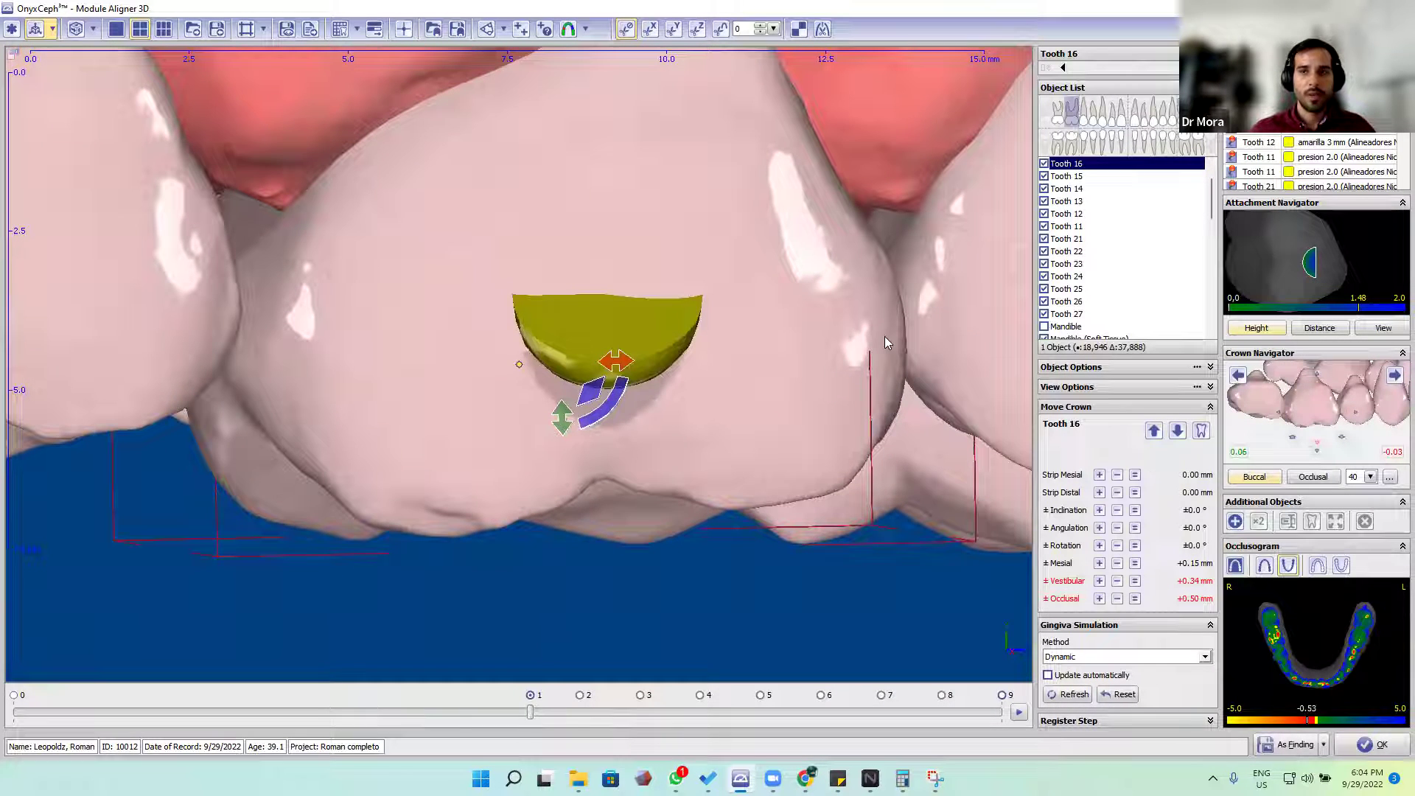
pyautogui.scroll(1, 805, 389)
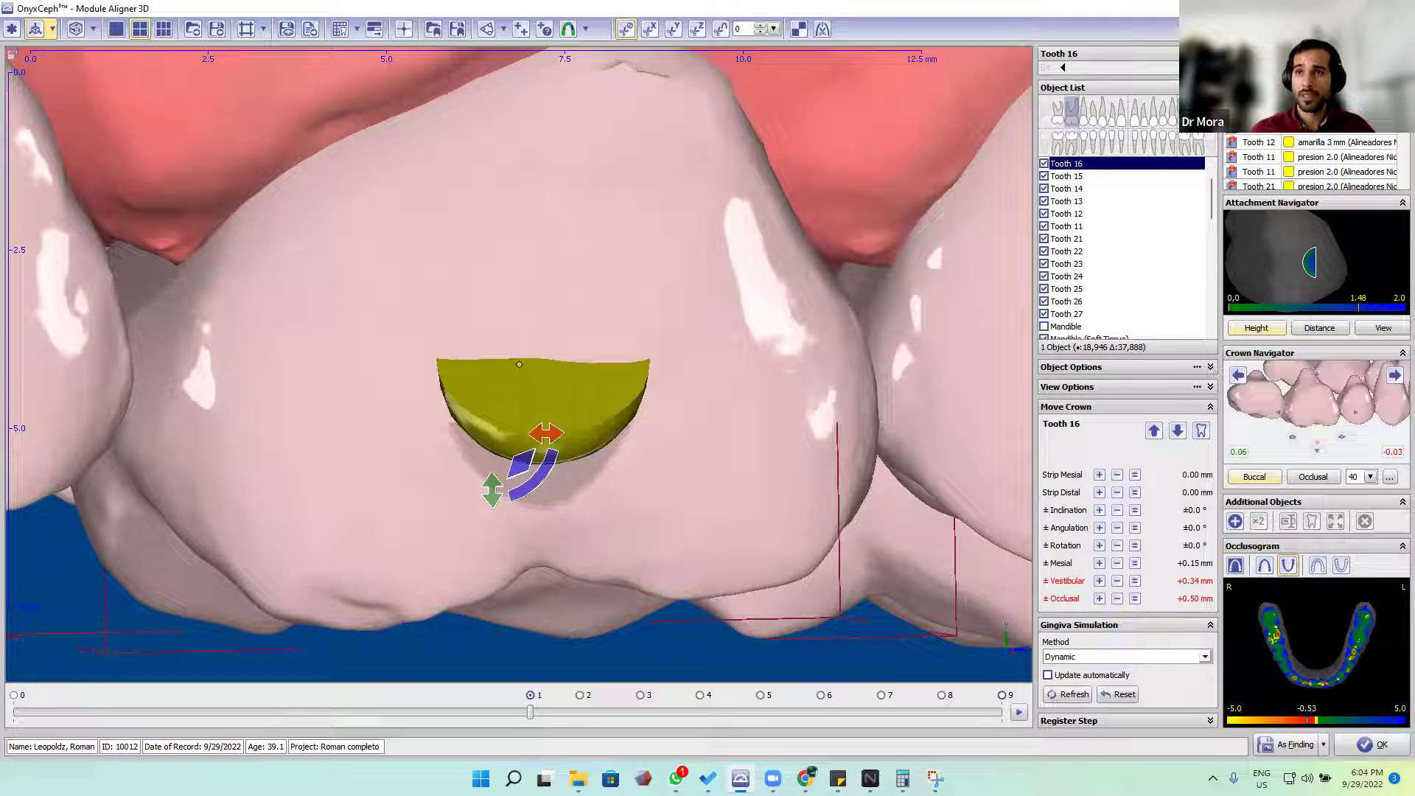
# Add an azul 4 mm attachment on tooth 16 with New Point > Step 1 (Current Step), and rotate it
pyautogui.rightClick(1294, 140)
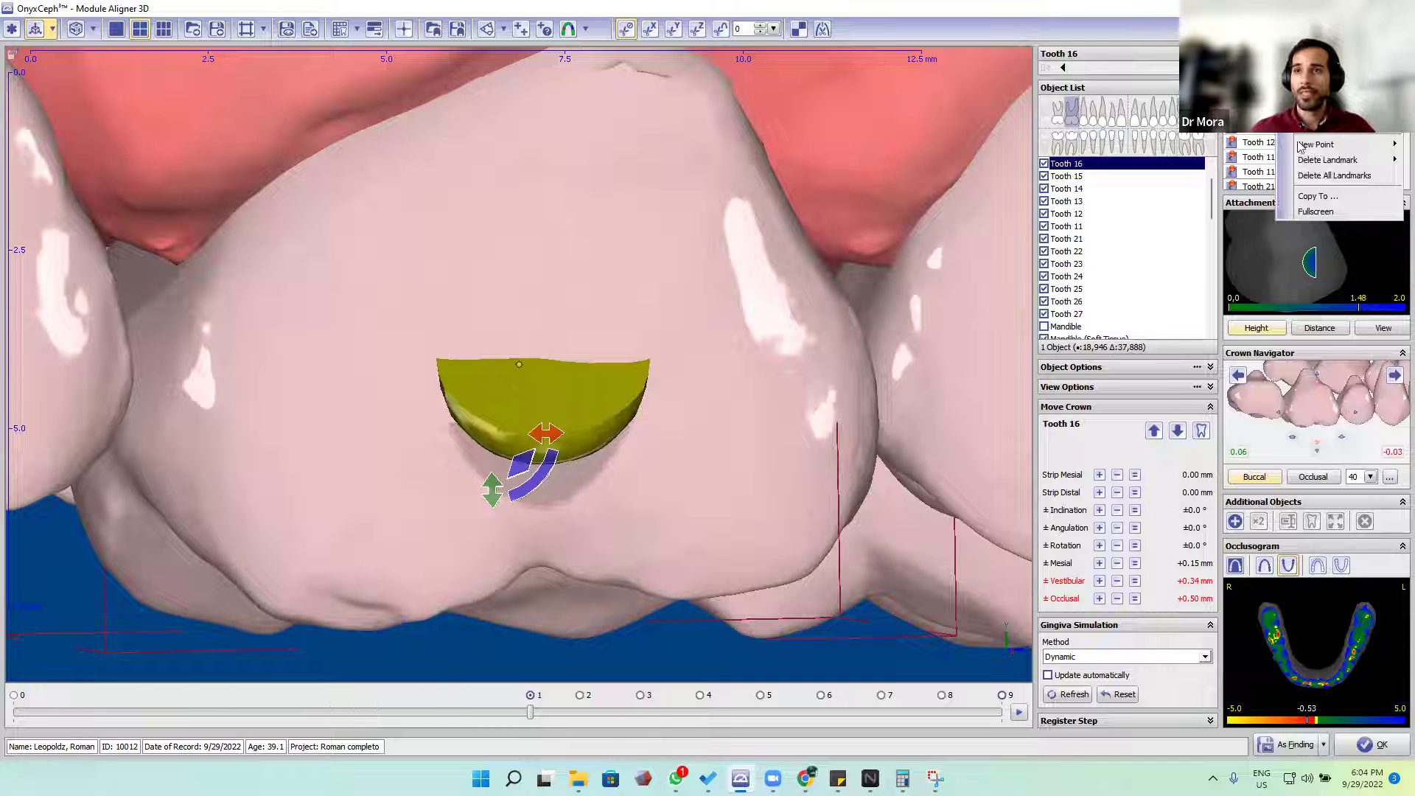
pyautogui.moveTo(1291, 153)
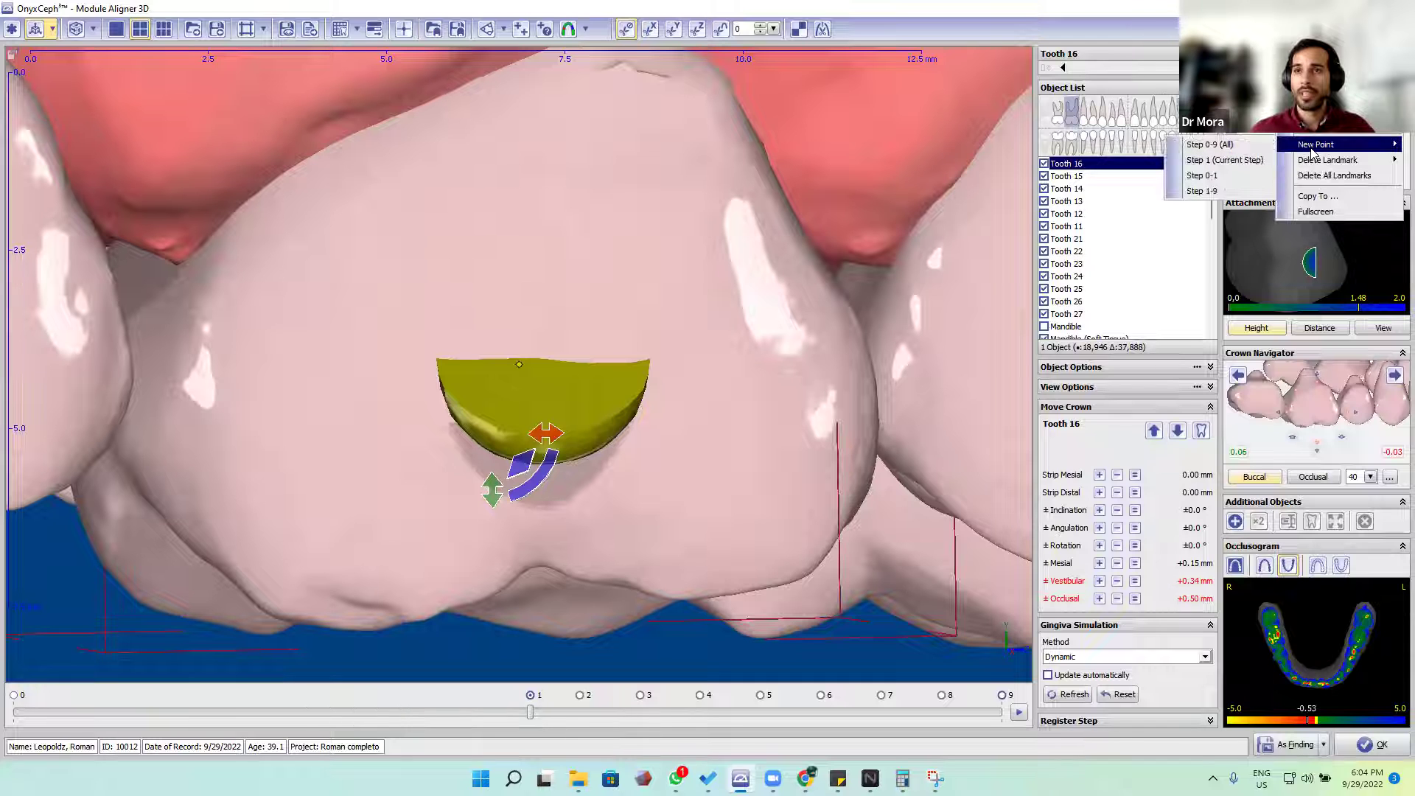
pyautogui.click(1219, 162)
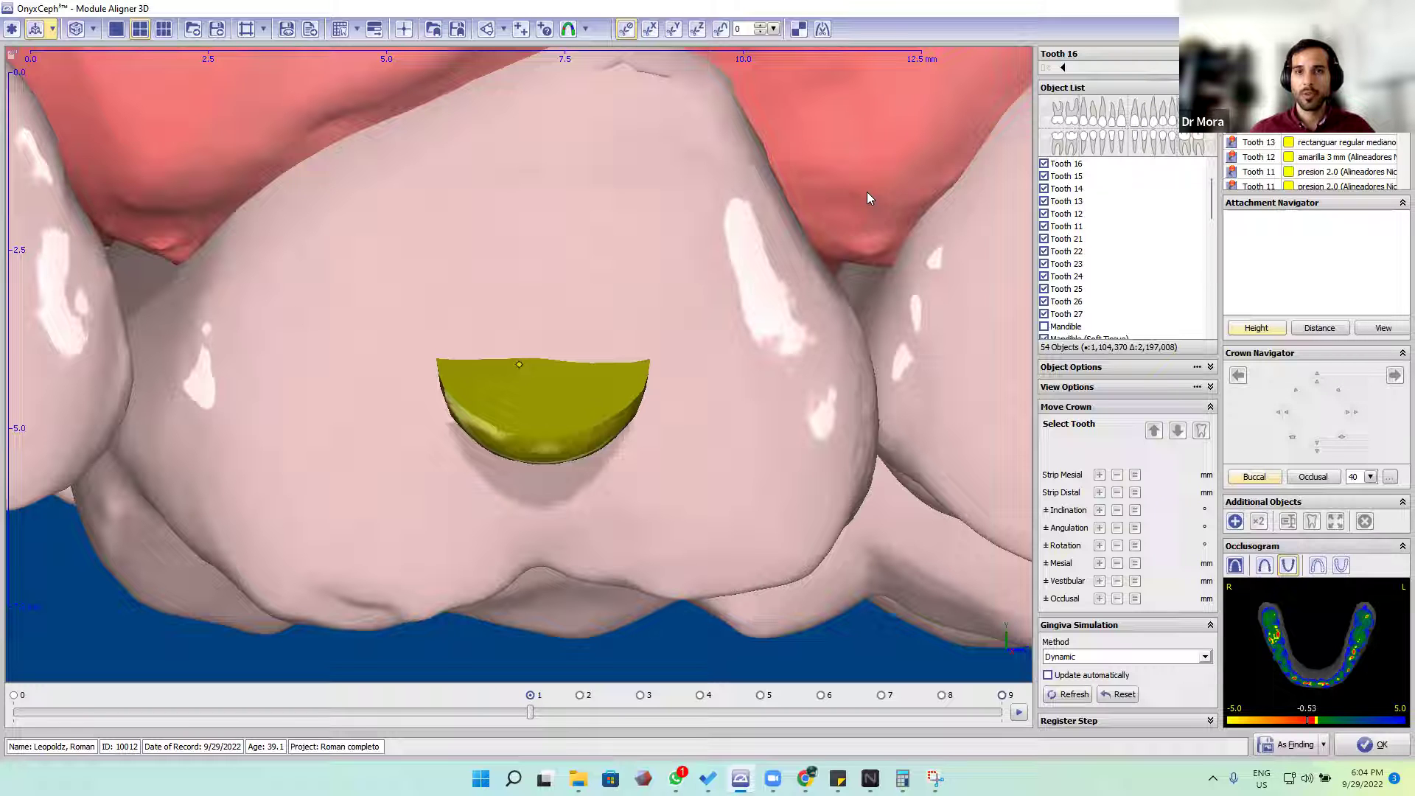
pyautogui.click(837, 228)
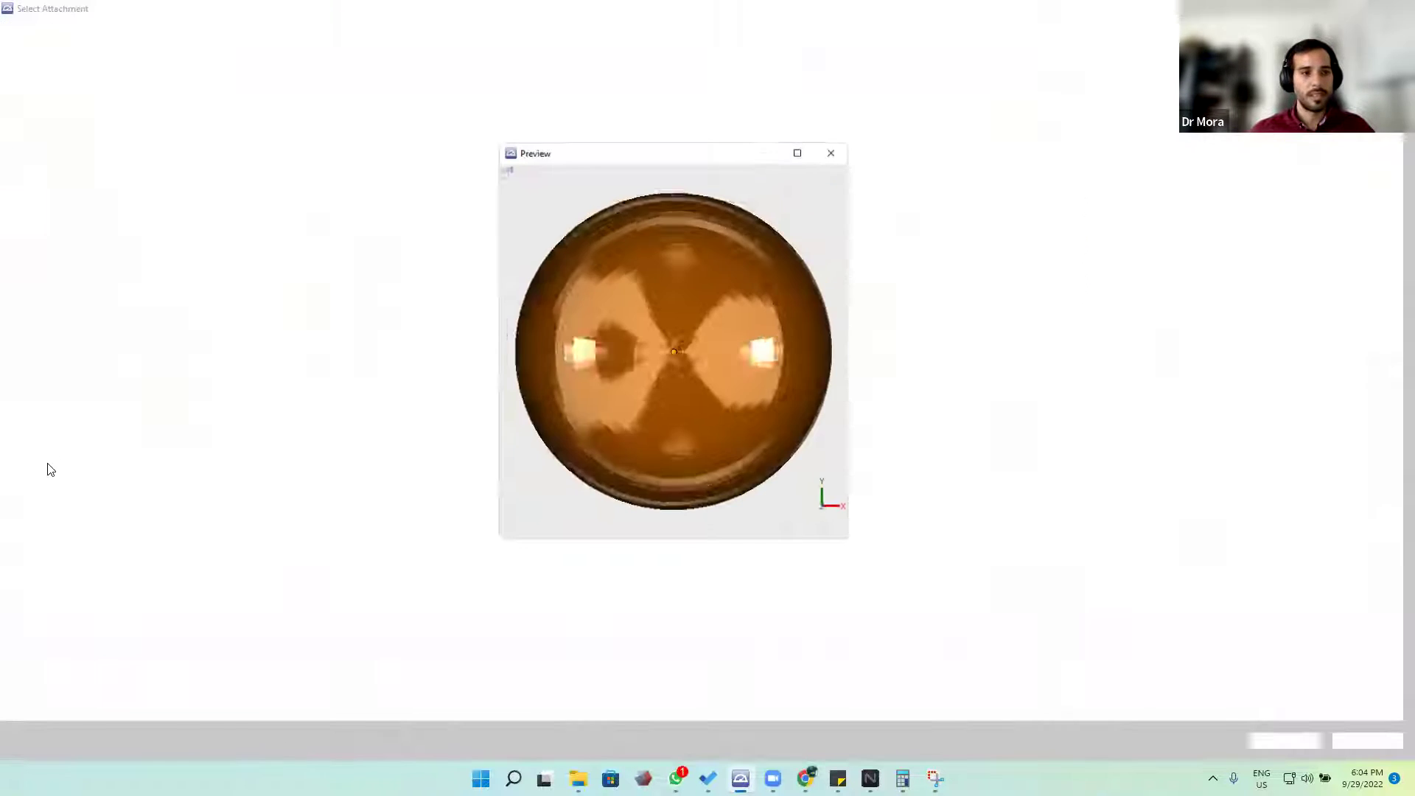
pyautogui.click(59, 415)
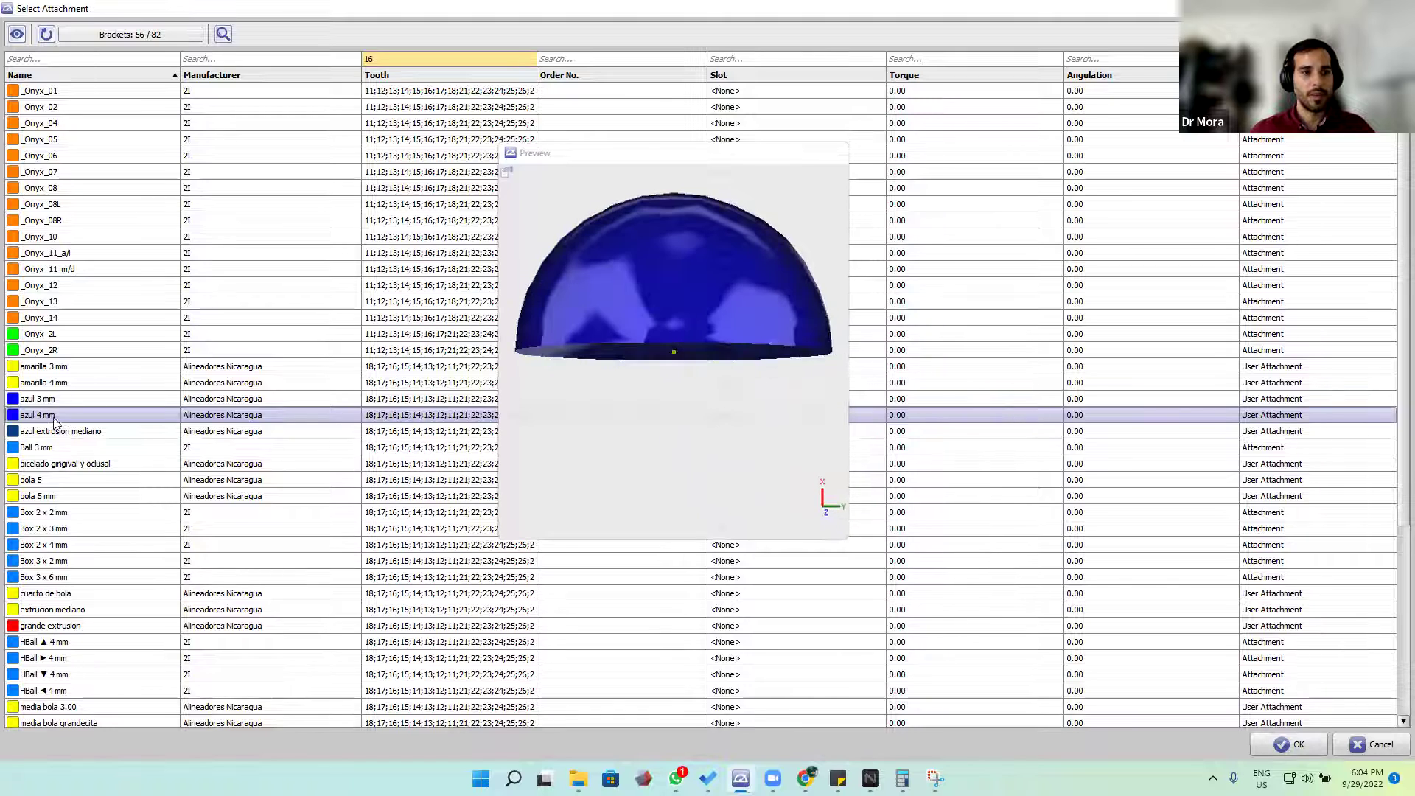
pyautogui.press('Return')
pyautogui.moveTo(631, 191); pyautogui.dragTo(520, 413)
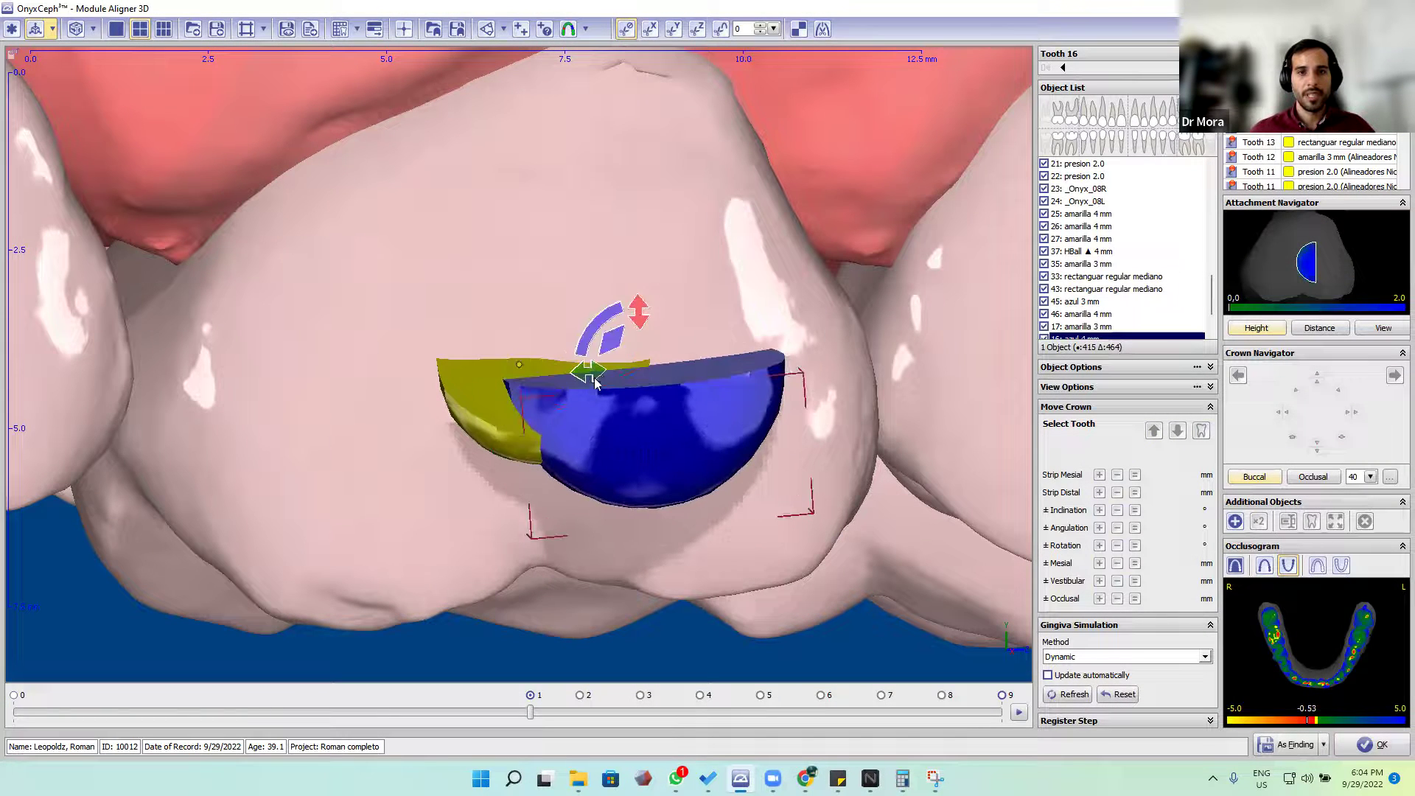
# Shift the blue attachment left over the yellow one and adjust its height on tooth 16
pyautogui.moveTo(643, 381); pyautogui.dragTo(554, 381)
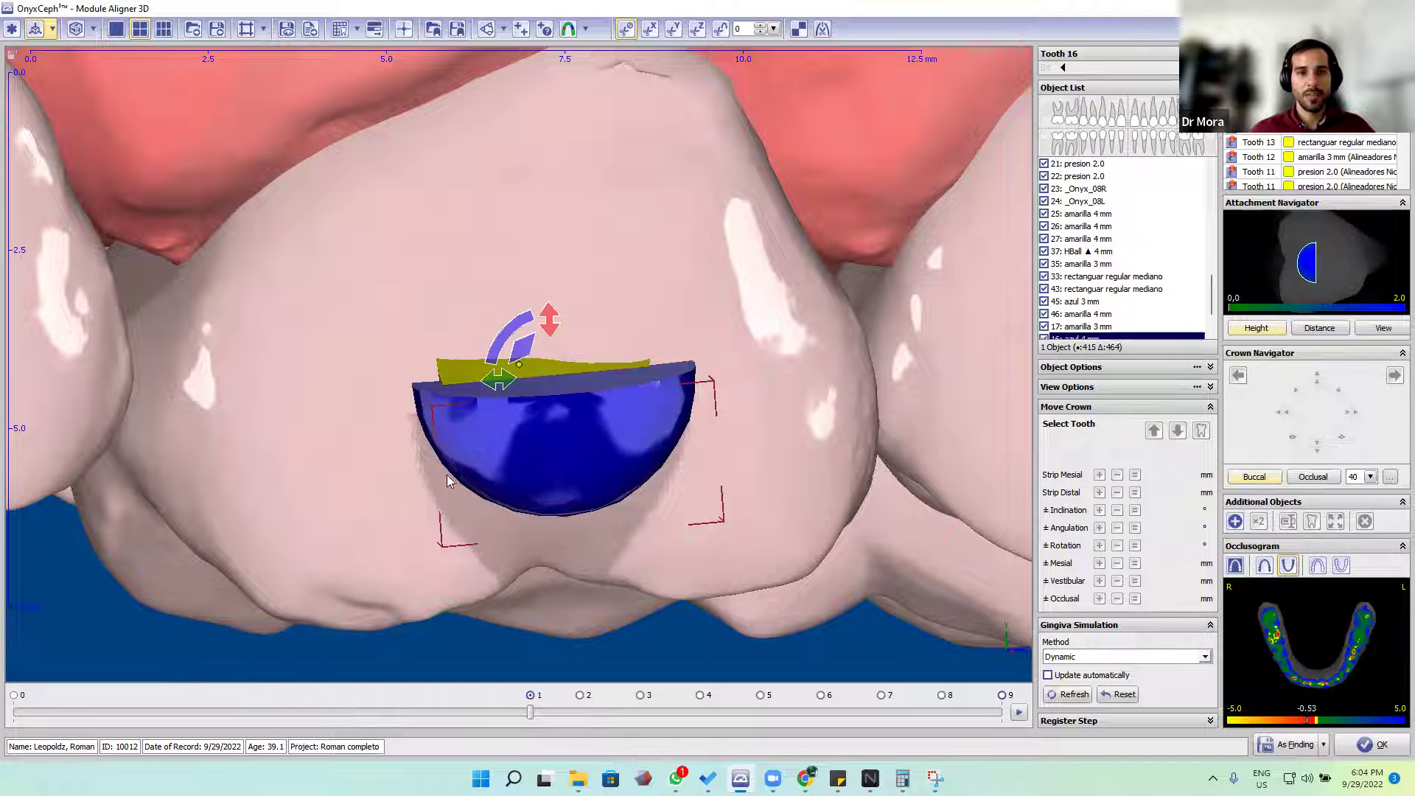
pyautogui.moveTo(448, 481); pyautogui.dragTo(580, 411)
pyautogui.scroll(5, 581, 412)
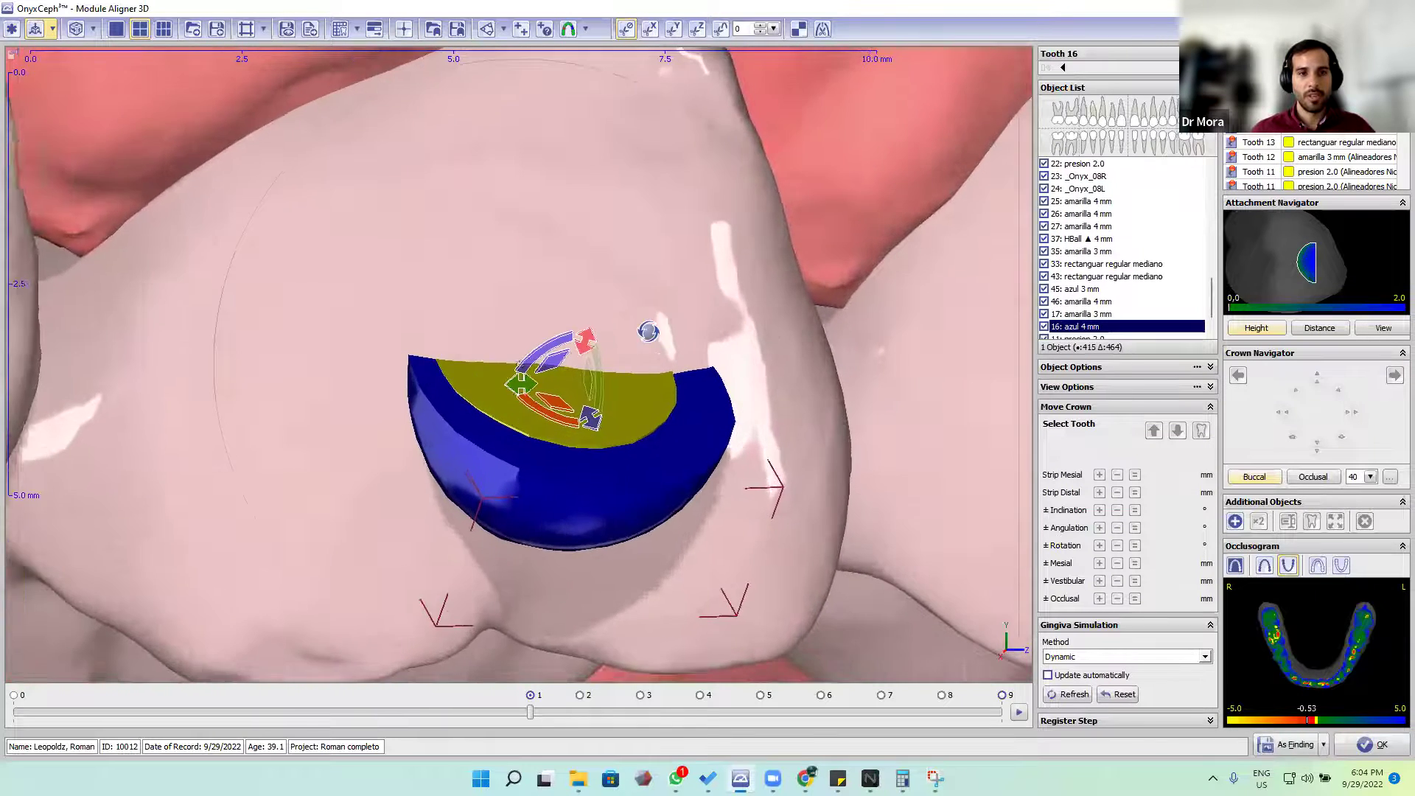
pyautogui.scroll(2, 627, 490)
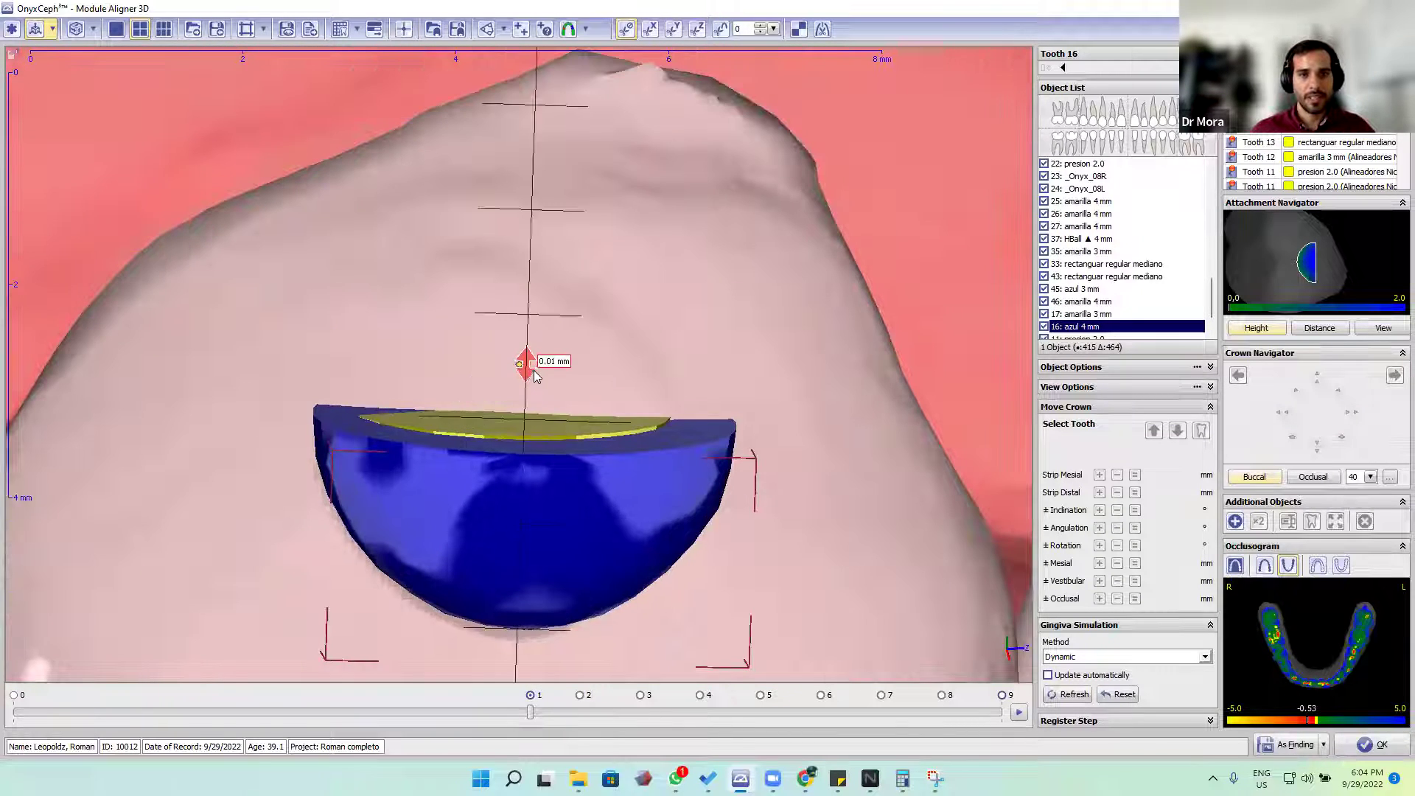
pyautogui.moveTo(496, 370); pyautogui.dragTo(503, 370)
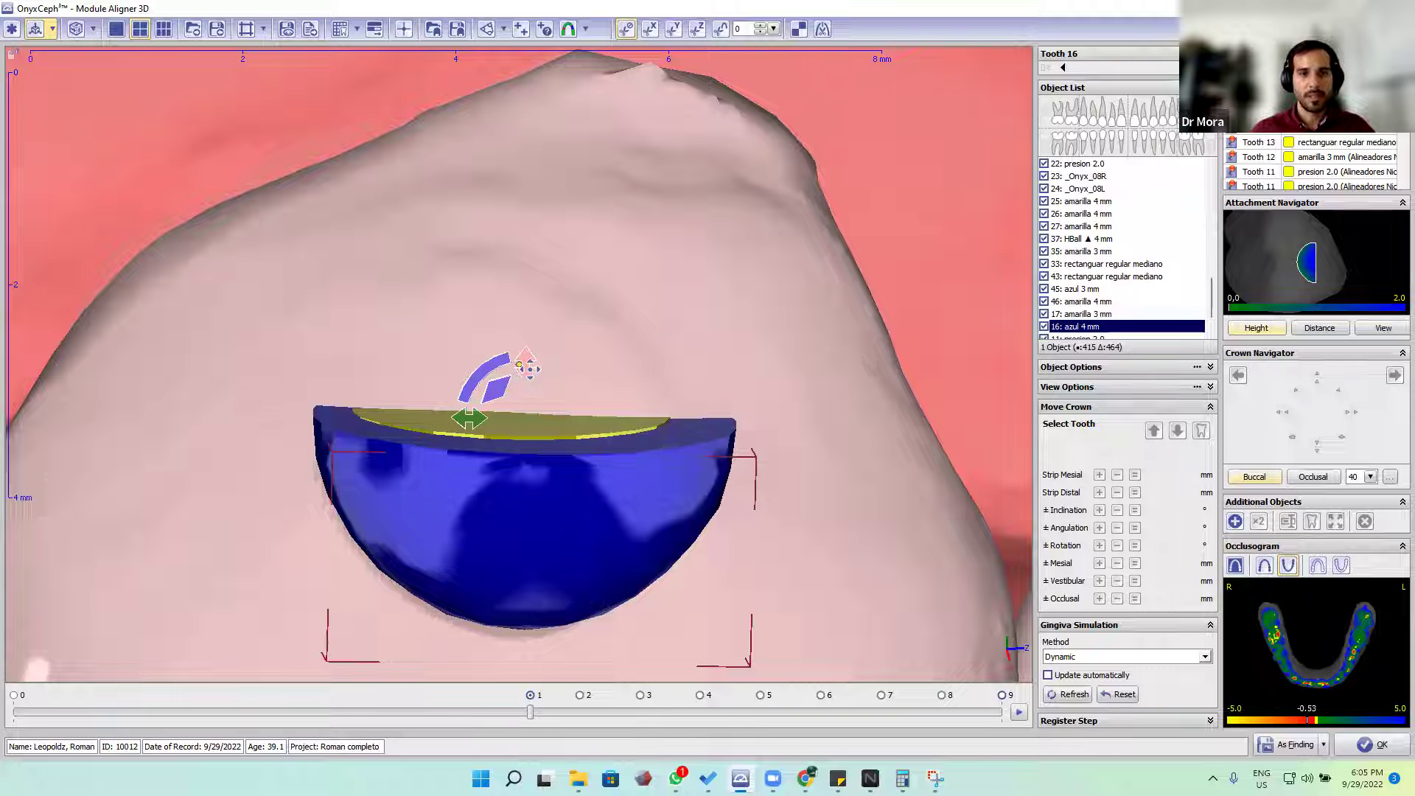
pyautogui.moveTo(571, 383); pyautogui.dragTo(611, 375, button='right')
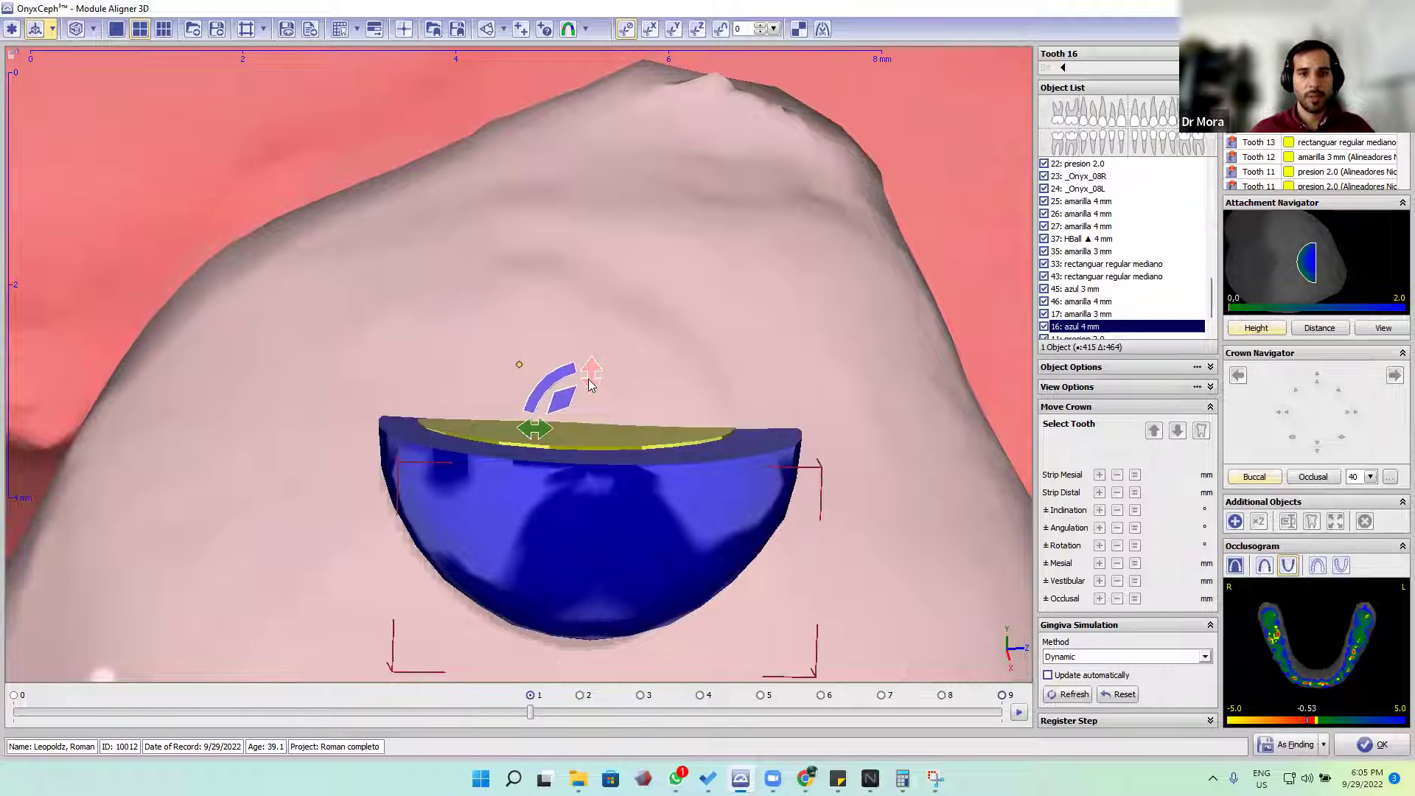
pyautogui.moveTo(590, 384); pyautogui.dragTo(227, 446)
pyautogui.moveTo(135, 422); pyautogui.dragTo(507, 456)
pyautogui.scroll(4, 507, 456)
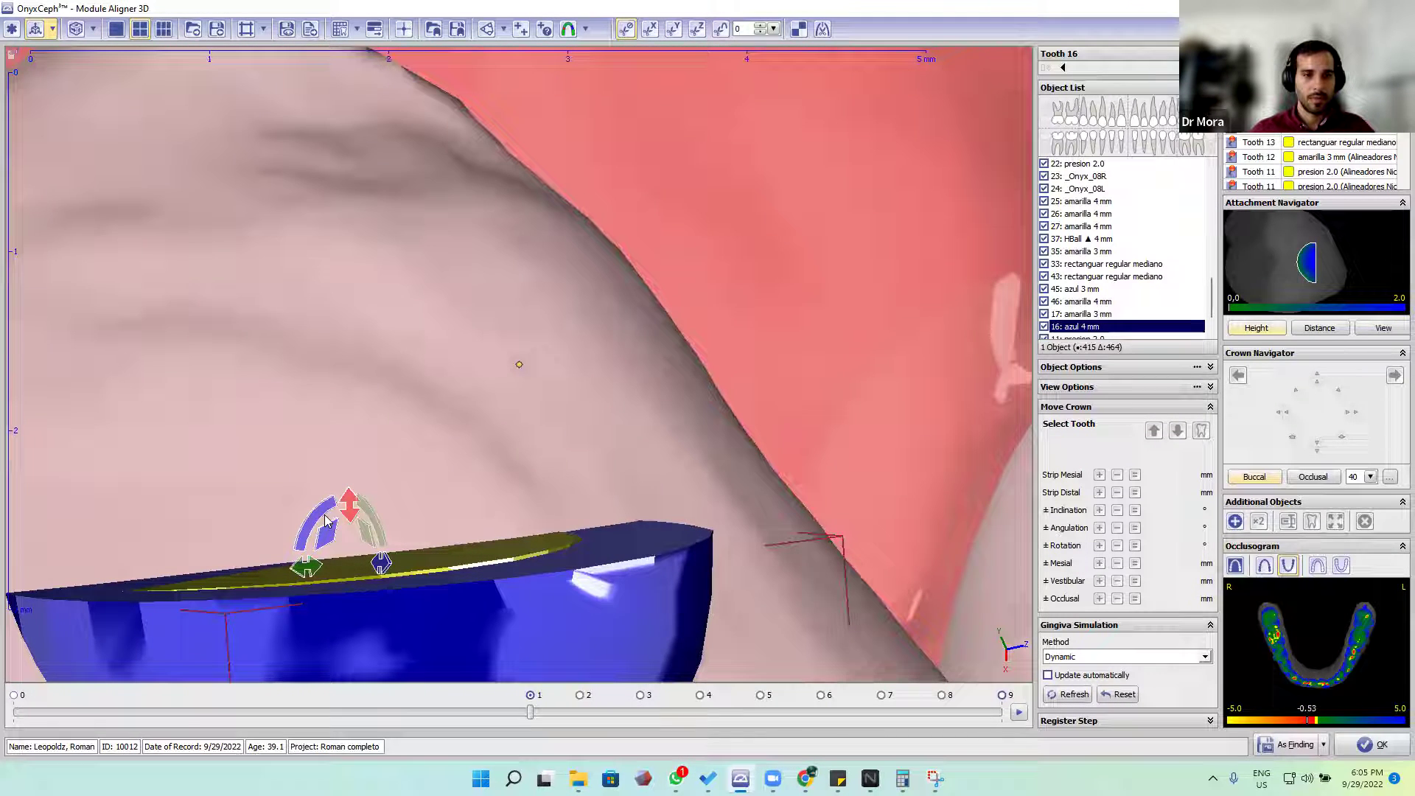
pyautogui.moveTo(416, 447); pyautogui.dragTo(667, 418)
# Fine-tune the blue attachment's tilt by about 0.5° and then 0.20°, checking from several angles
pyautogui.click(1138, 494)
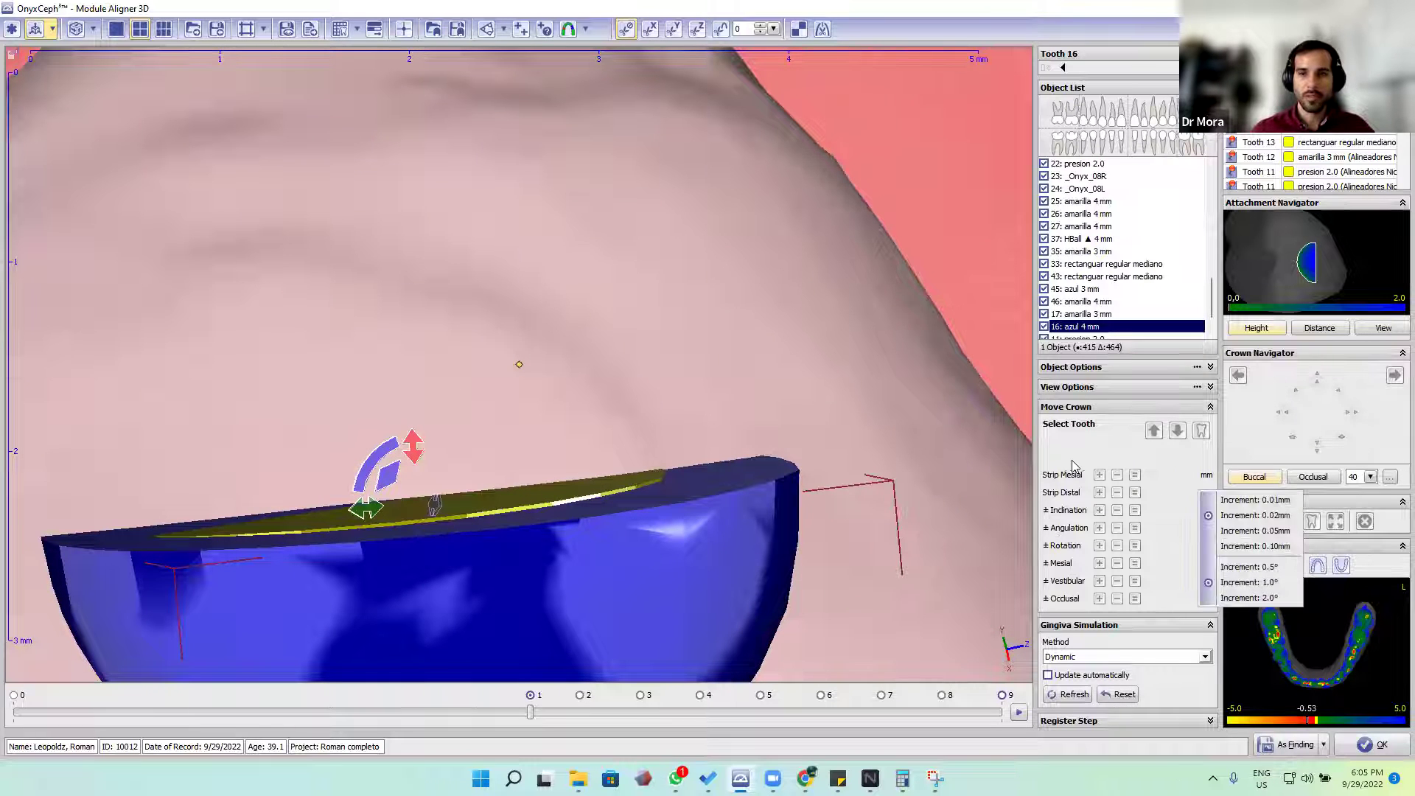
pyautogui.rightClick(1265, 246)
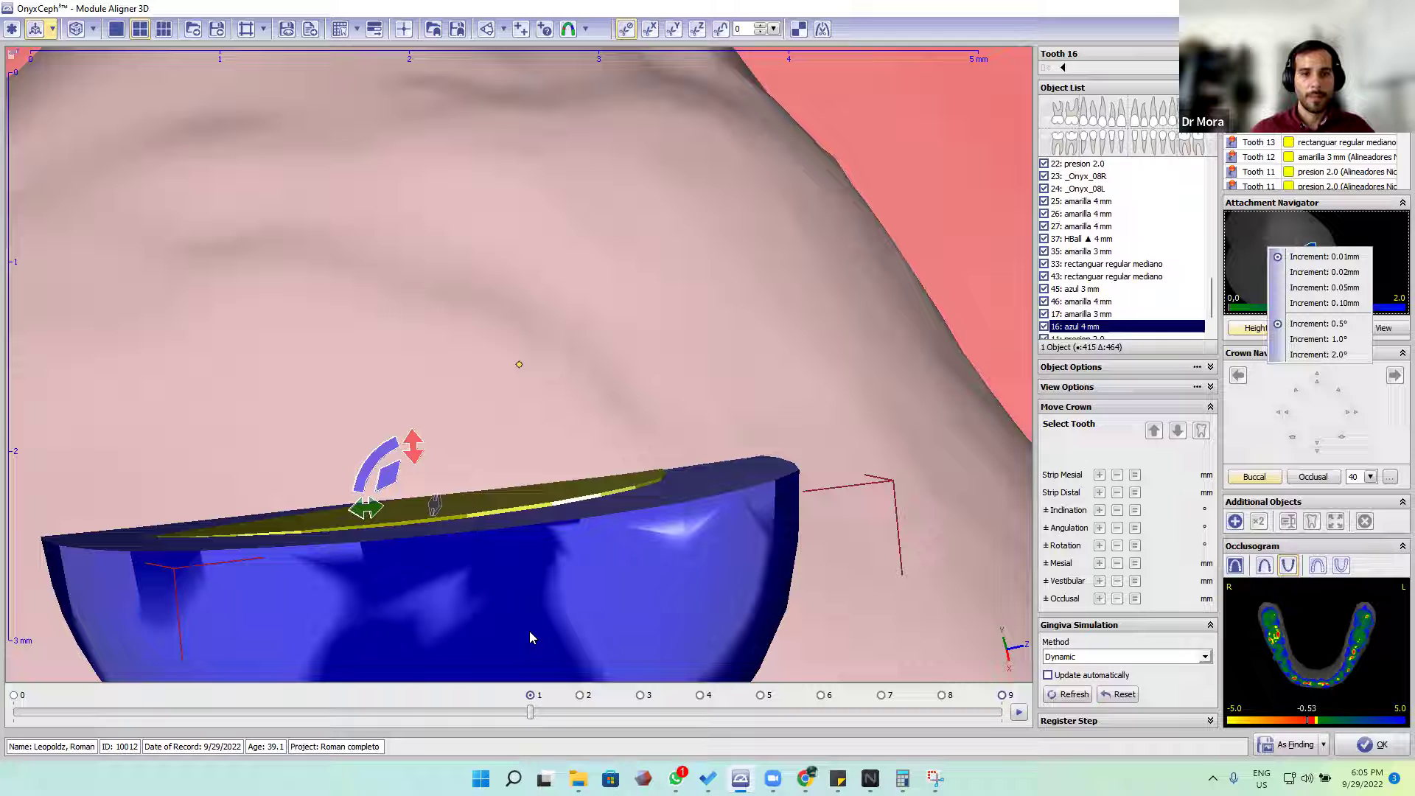
pyautogui.click(382, 453)
pyautogui.moveTo(383, 453); pyautogui.dragTo(382, 449)
pyautogui.moveTo(395, 364)
pyautogui.mouseDown(button='right')
pyautogui.moveTo(259, 306)
pyautogui.moveTo(395, 294)
pyautogui.moveTo(431, 316)
pyautogui.moveTo(407, 364)
pyautogui.mouseUp(button='right')
pyautogui.moveTo(407, 364); pyautogui.dragTo(411, 356)
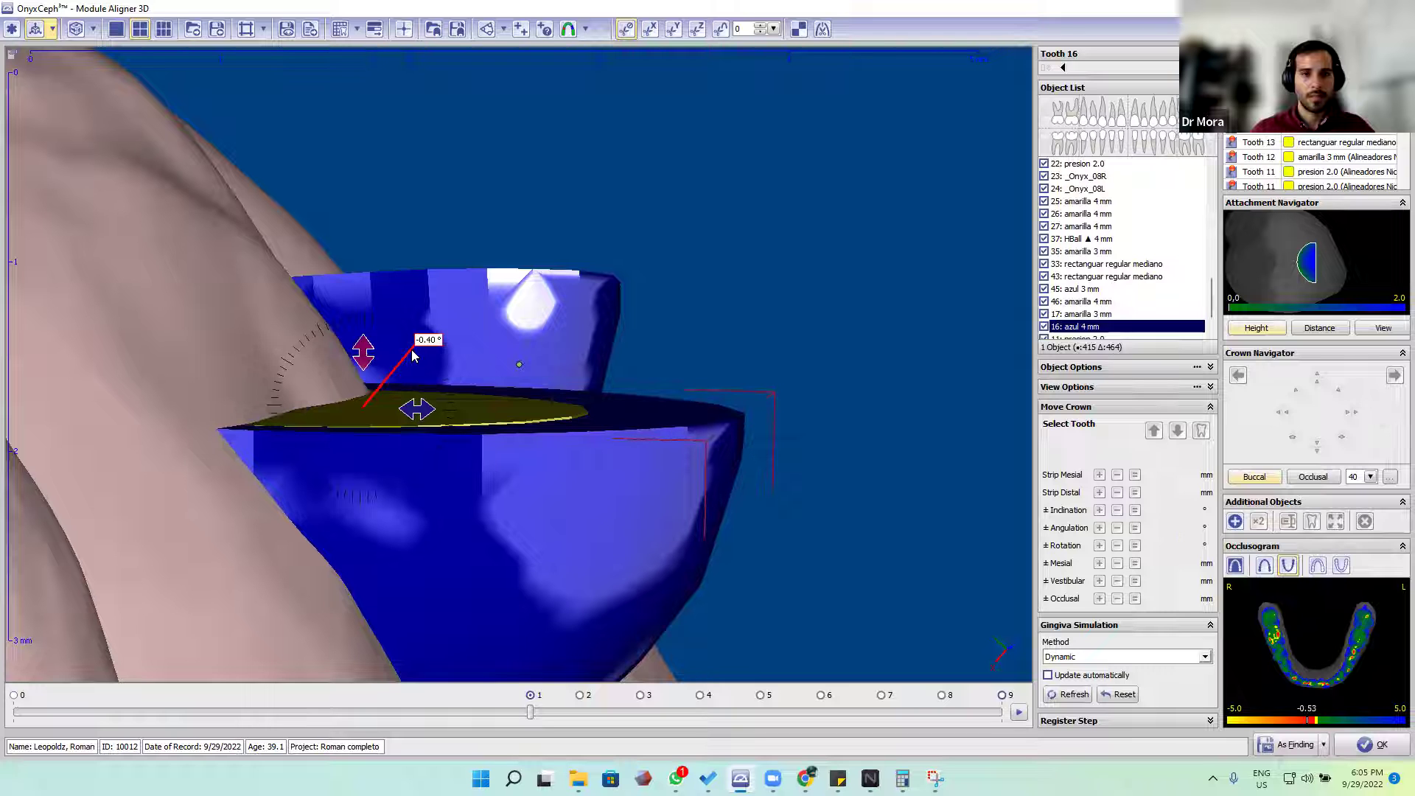
pyautogui.moveTo(610, 290); pyautogui.dragTo(393, 411)
pyautogui.moveTo(605, 334); pyautogui.dragTo(331, 343)
pyautogui.moveTo(612, 360); pyautogui.dragTo(327, 417)
# Orbit around tooth 16 to inspect the azul 4 mm attachment's fit, then return the timeline to step 0
pyautogui.scroll(-5, 596, 524)
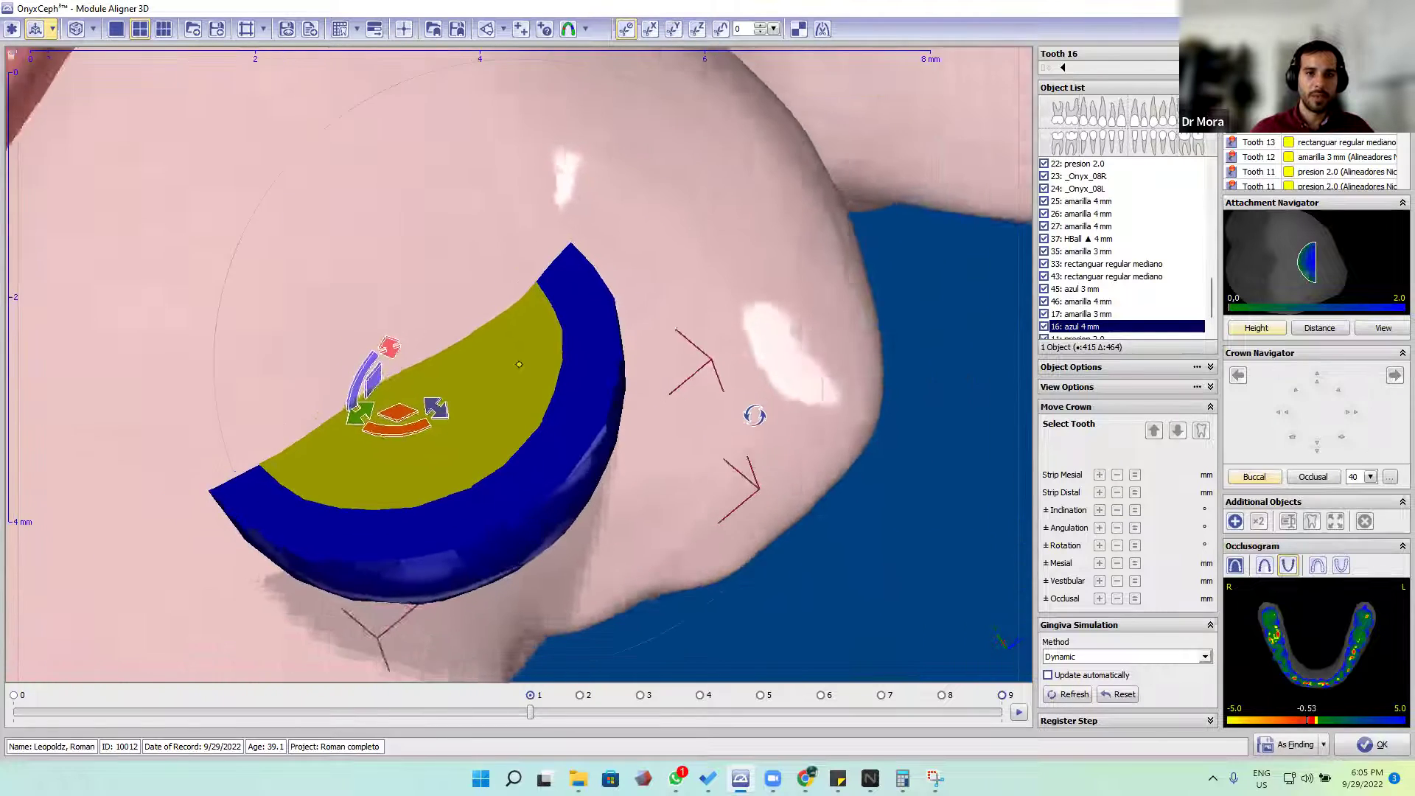
pyautogui.moveTo(349, 128); pyautogui.dragTo(458, 269)
pyautogui.moveTo(604, 410); pyautogui.dragTo(412, 448)
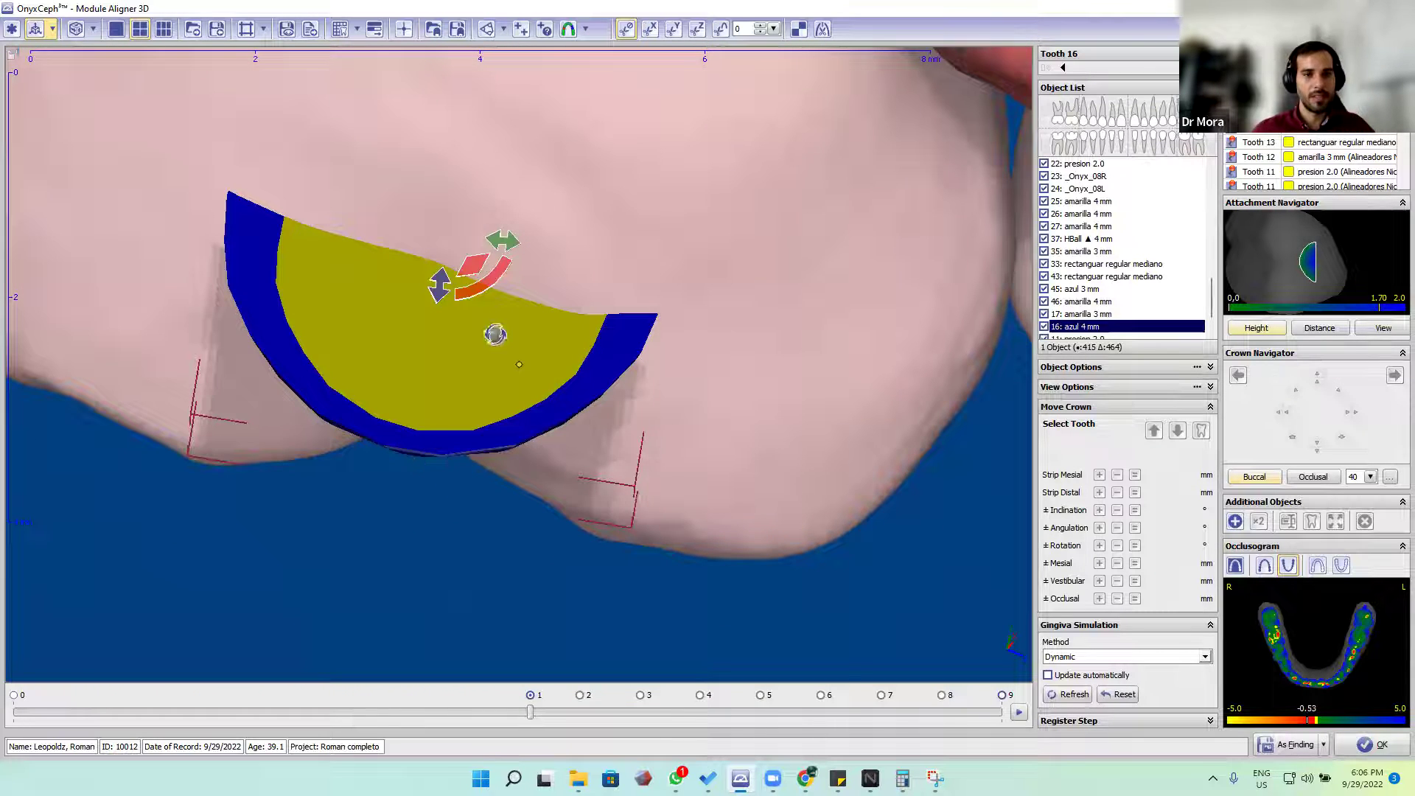
pyautogui.moveTo(495, 334); pyautogui.dragTo(382, 417)
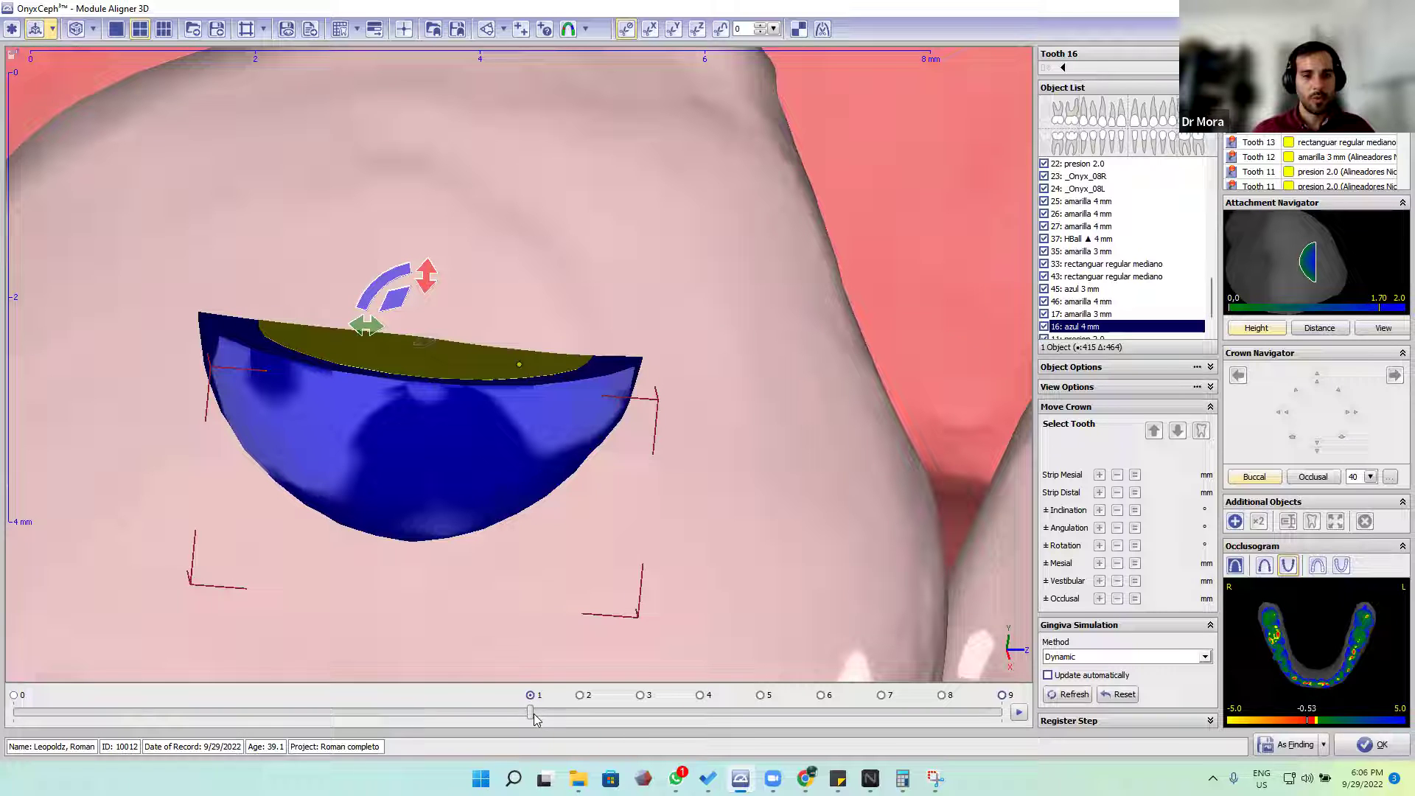
pyautogui.moveTo(547, 514); pyautogui.dragTo(527, 649)
pyautogui.moveTo(532, 713); pyautogui.dragTo(13, 712)
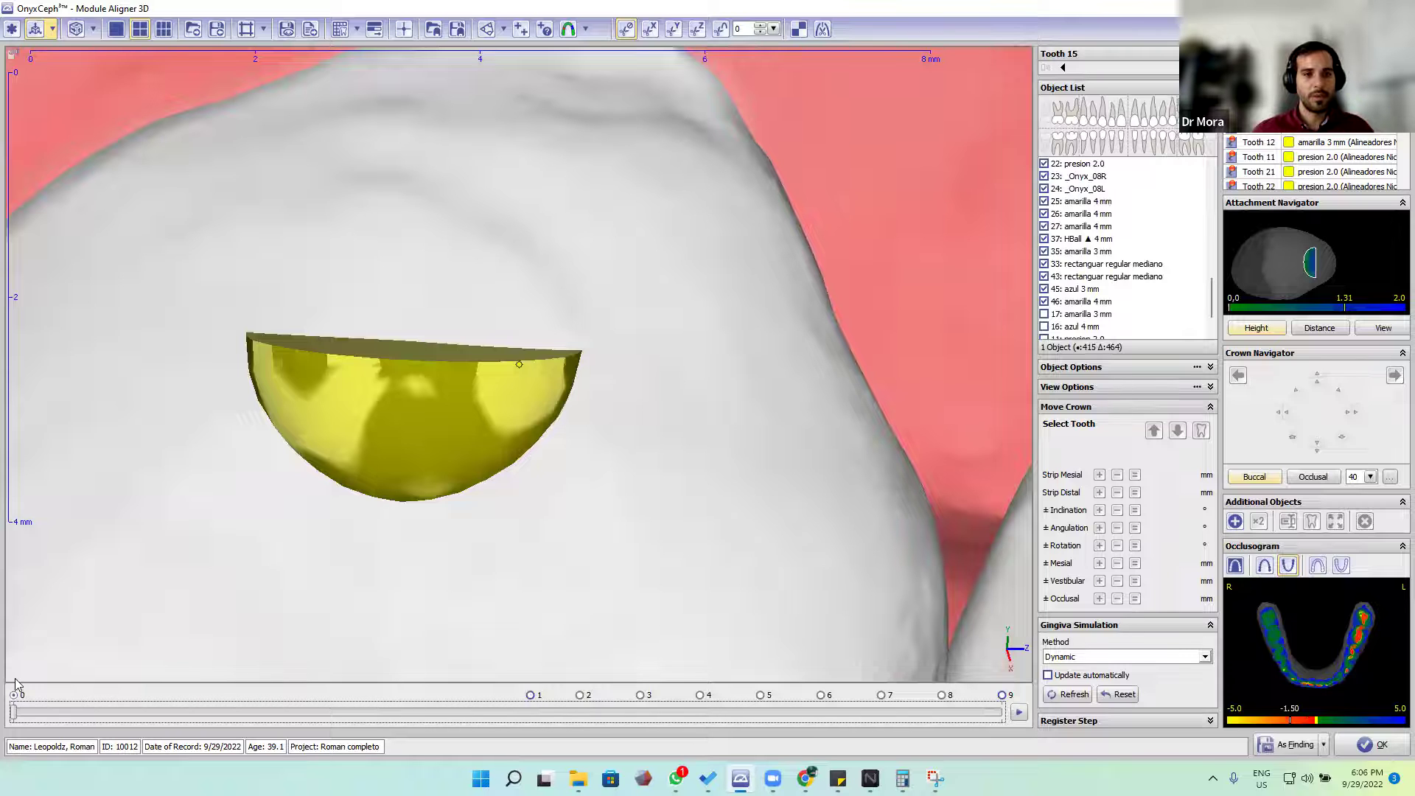
# Delete tooth 16's amarilla 3 mm attachment at step 1 only using Delete Landmark > Step 1 (Current Step)
pyautogui.press('Tab')
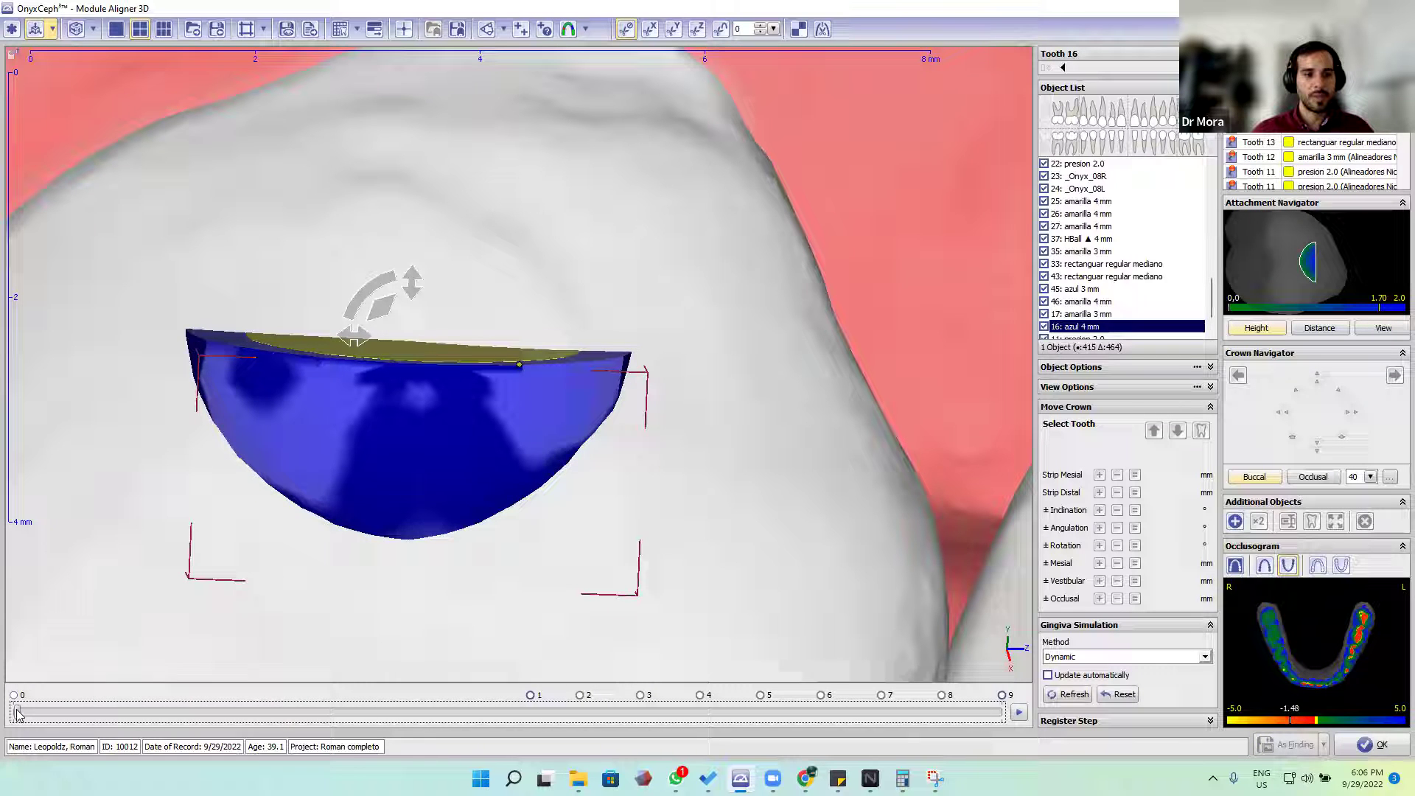
pyautogui.click(11, 713)
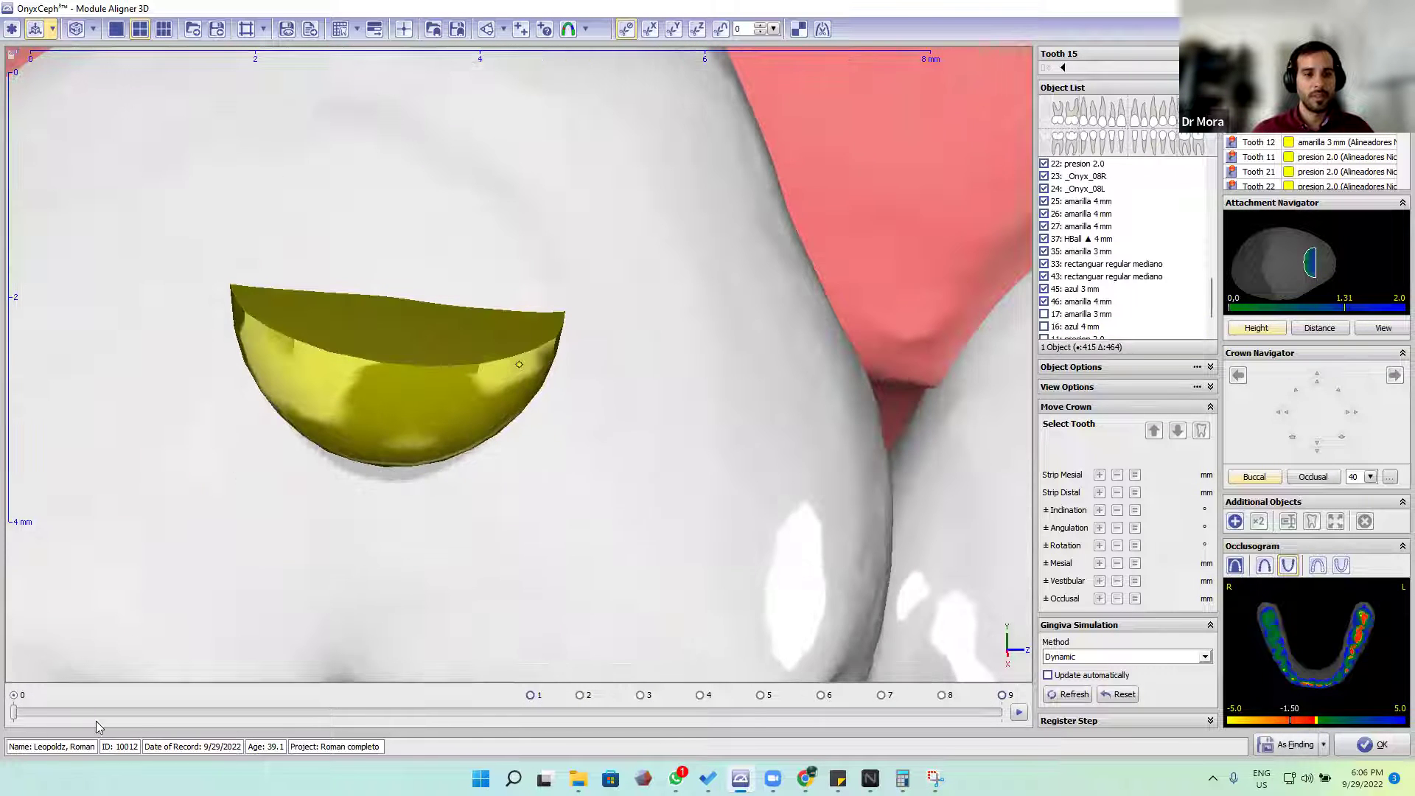
pyautogui.press('Tab')
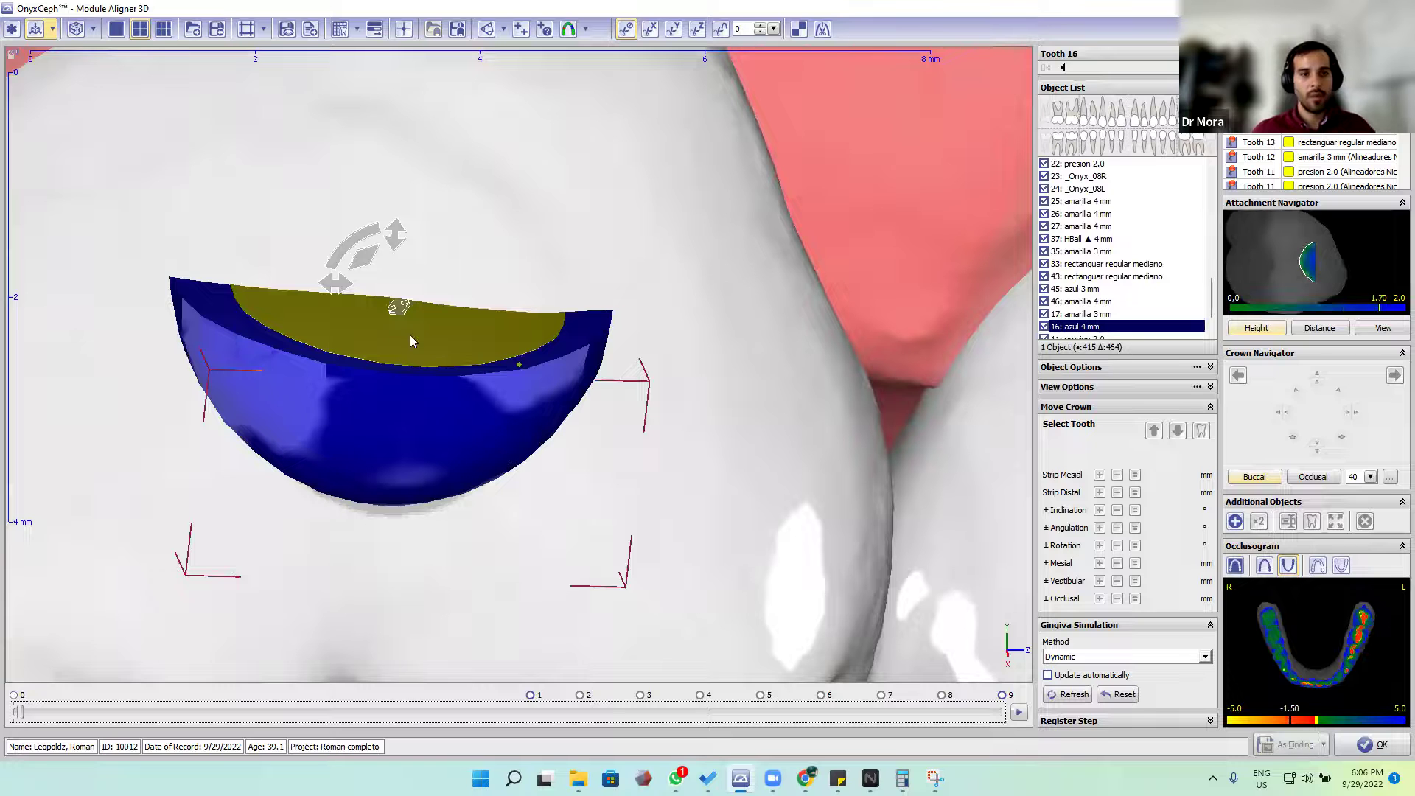
pyautogui.click(535, 713)
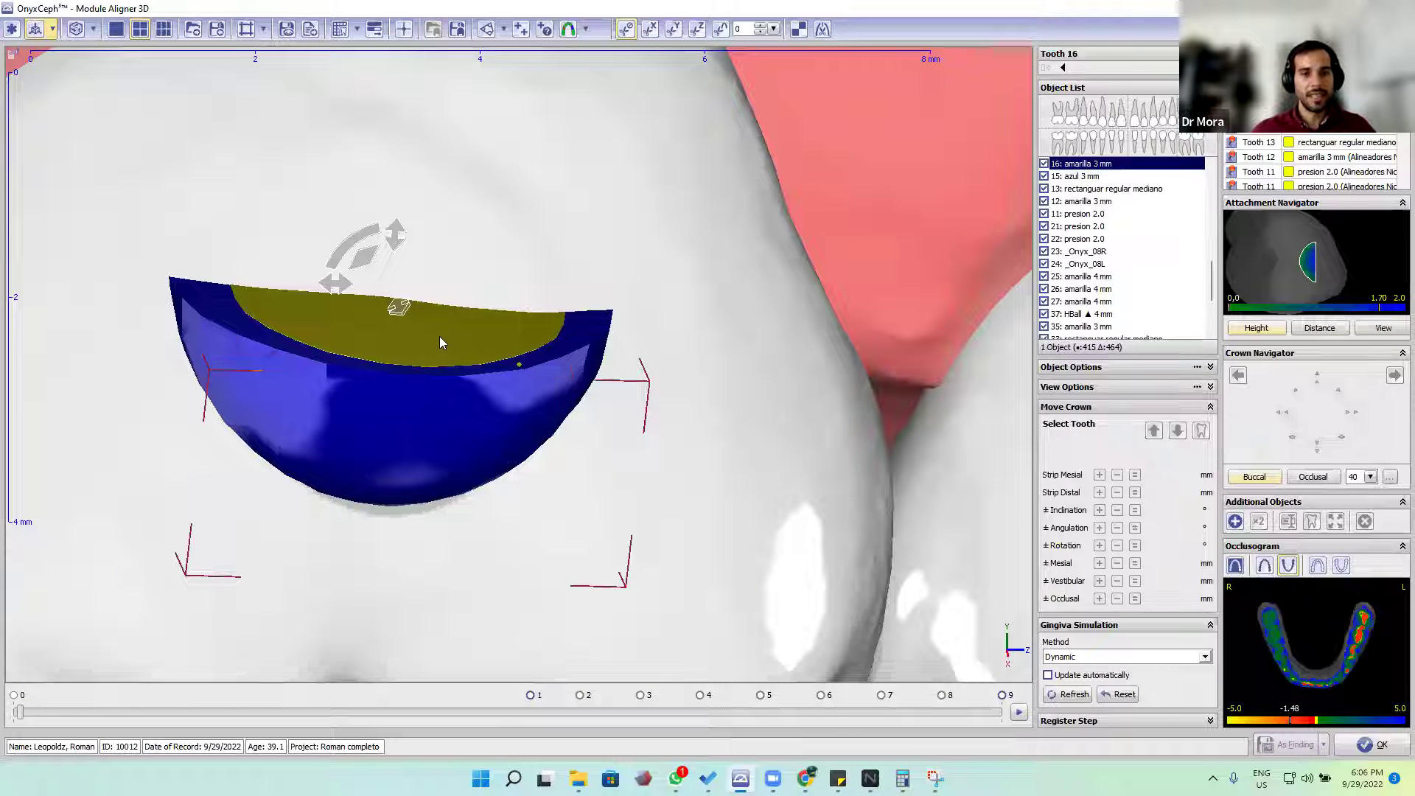
pyautogui.click(530, 697)
pyautogui.moveTo(494, 353); pyautogui.dragTo(464, 339, button='right')
pyautogui.rightClick(1288, 137)
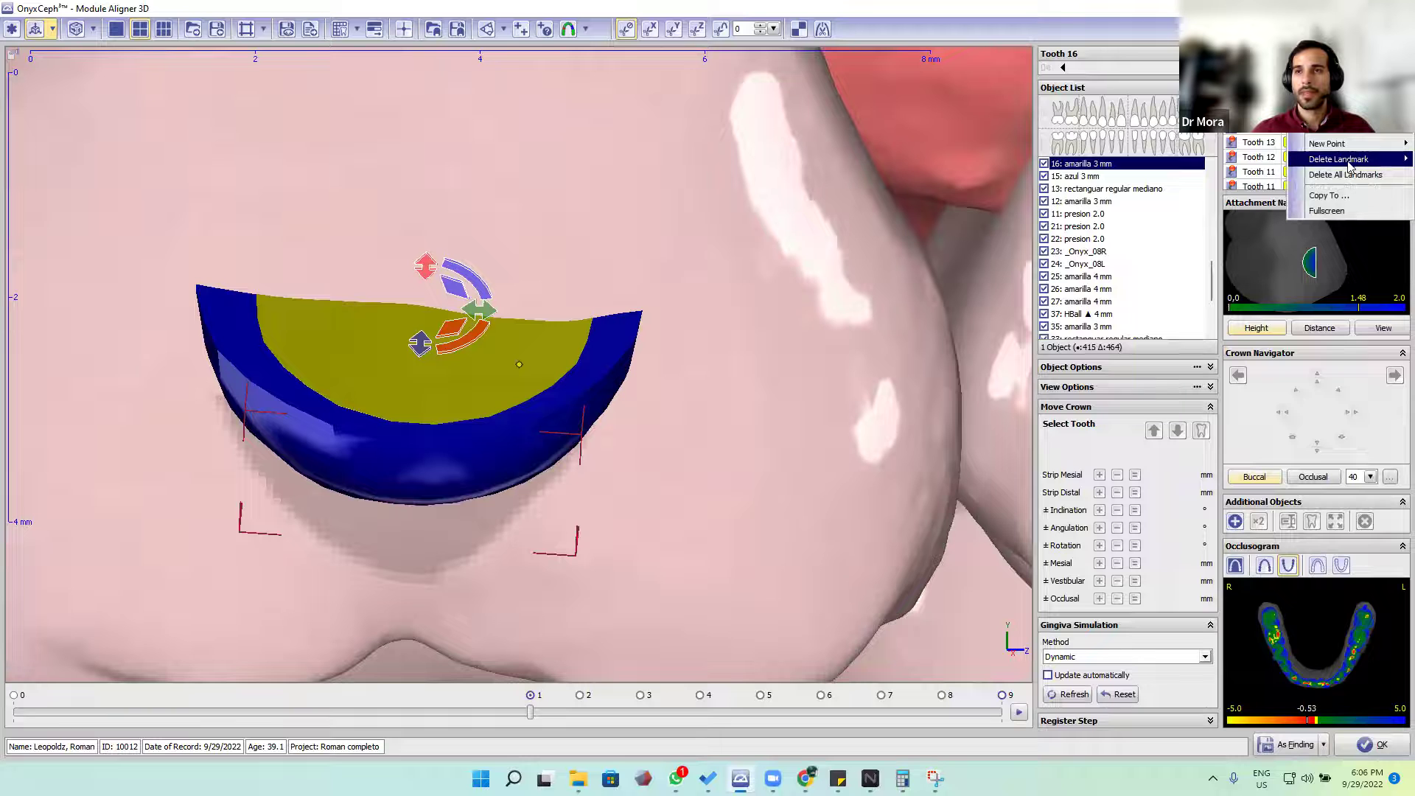
pyautogui.moveTo(1350, 162)
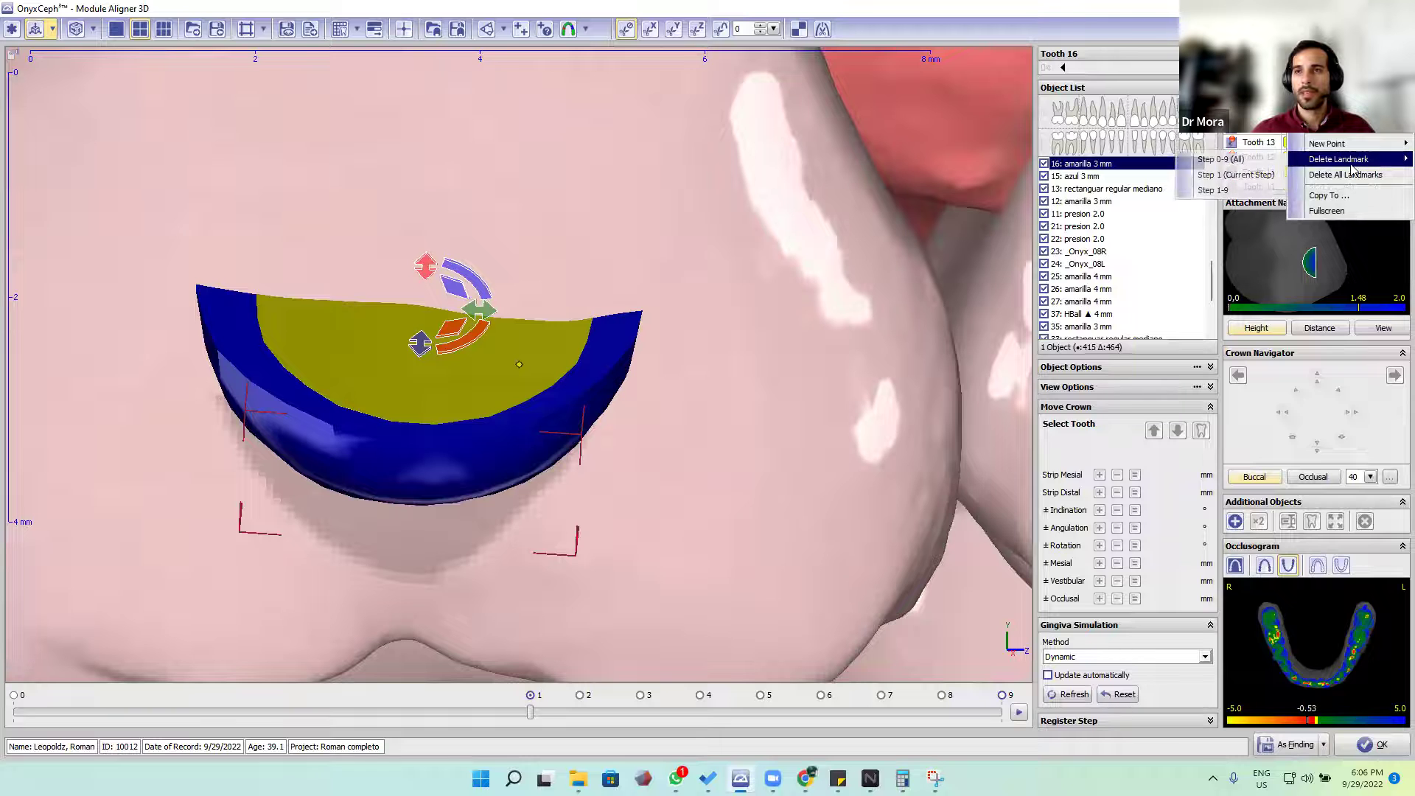
pyautogui.click(1245, 180)
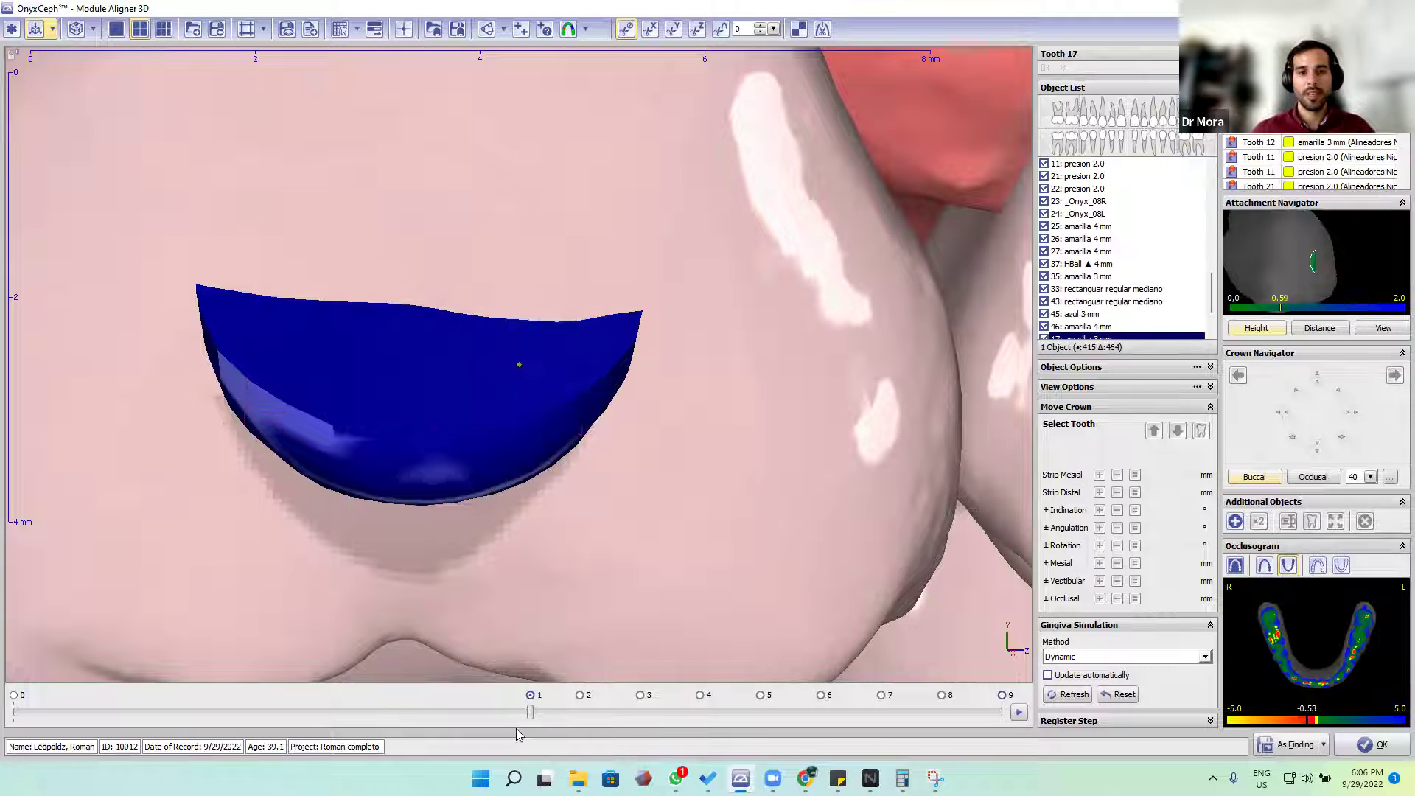
pyautogui.moveTo(529, 713); pyautogui.dragTo(15, 712)
pyautogui.moveTo(239, 380); pyautogui.dragTo(578, 381)
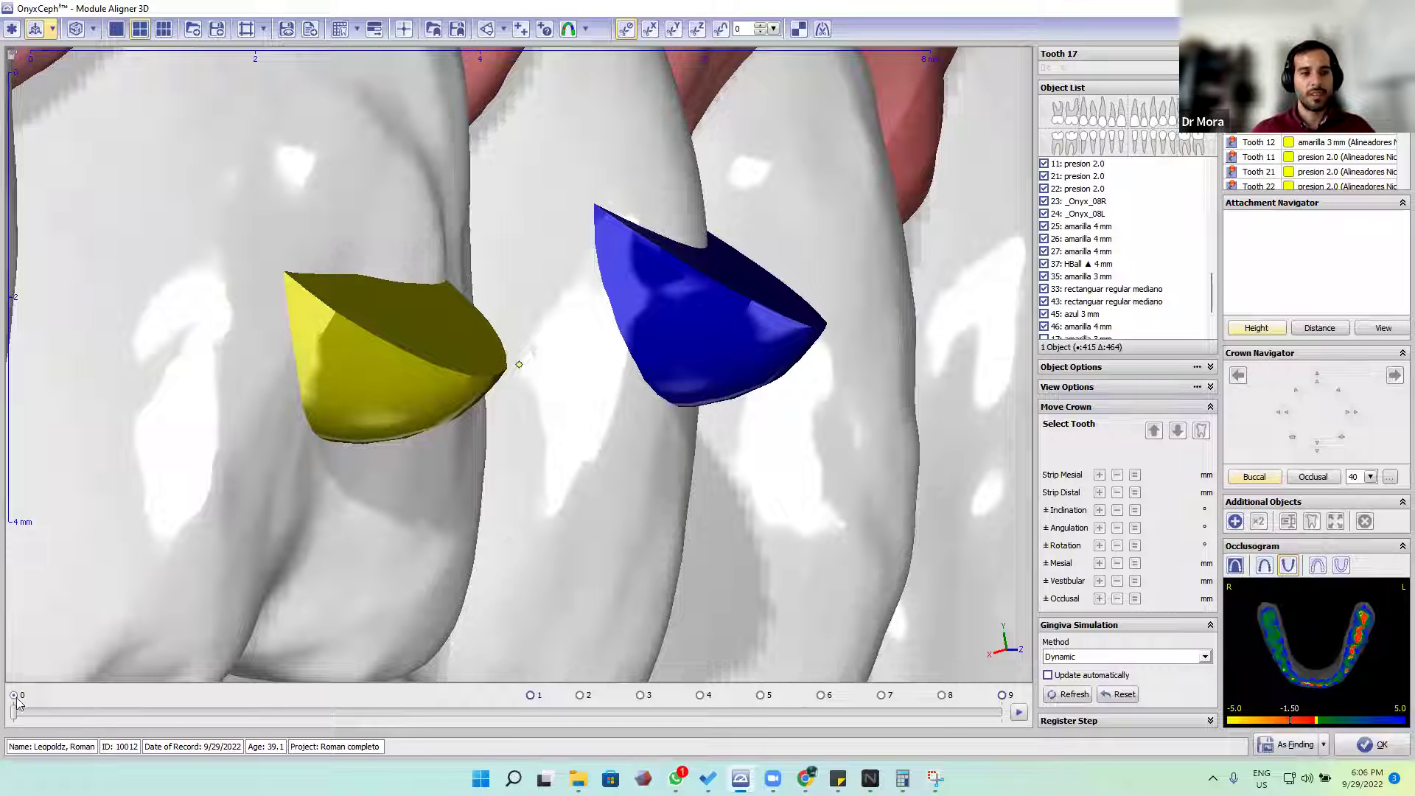
pyautogui.moveTo(13, 712); pyautogui.dragTo(610, 734)
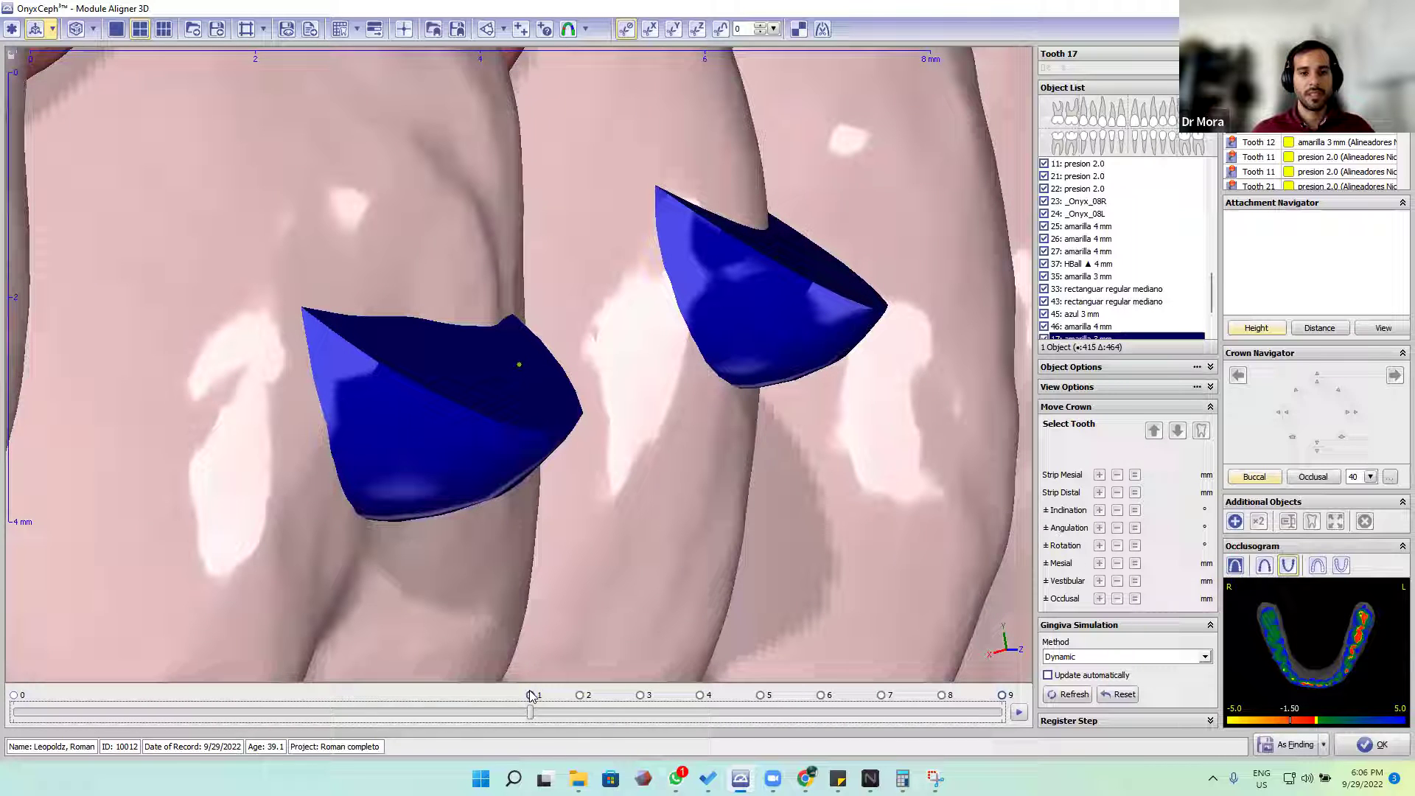
pyautogui.moveTo(529, 721); pyautogui.dragTo(3, 715)
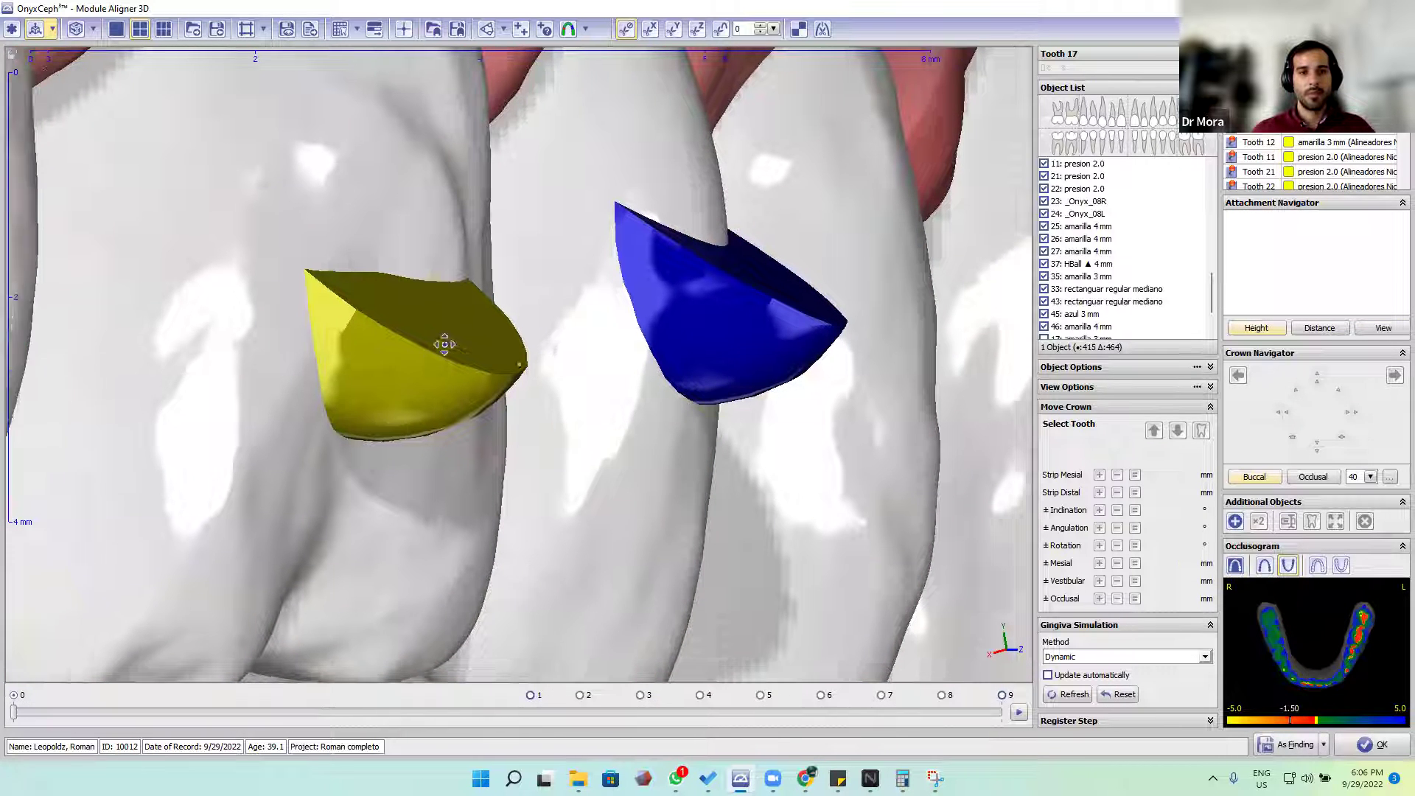
pyautogui.moveTo(445, 341); pyautogui.dragTo(209, 617)
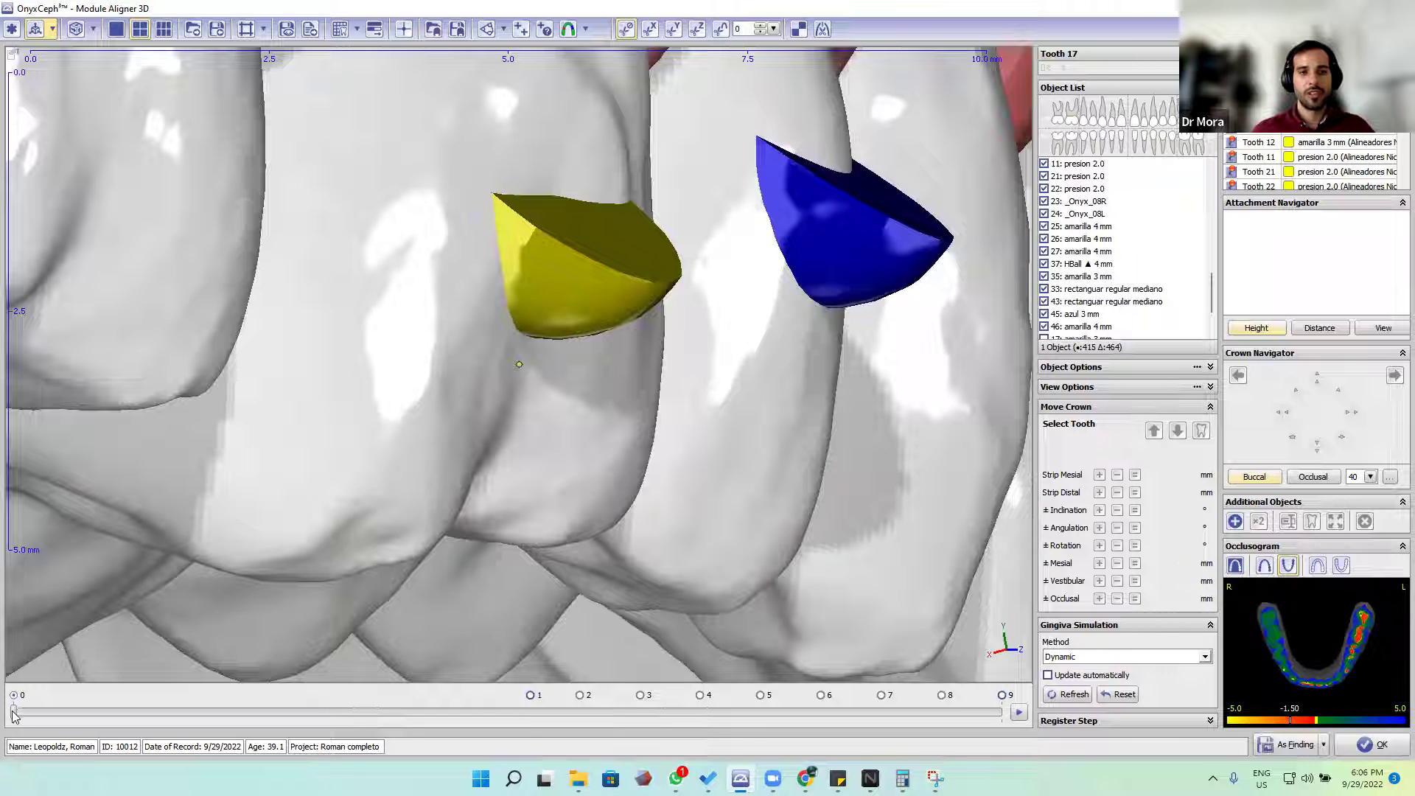
pyautogui.moveTo(652, 282); pyautogui.dragTo(452, 425)
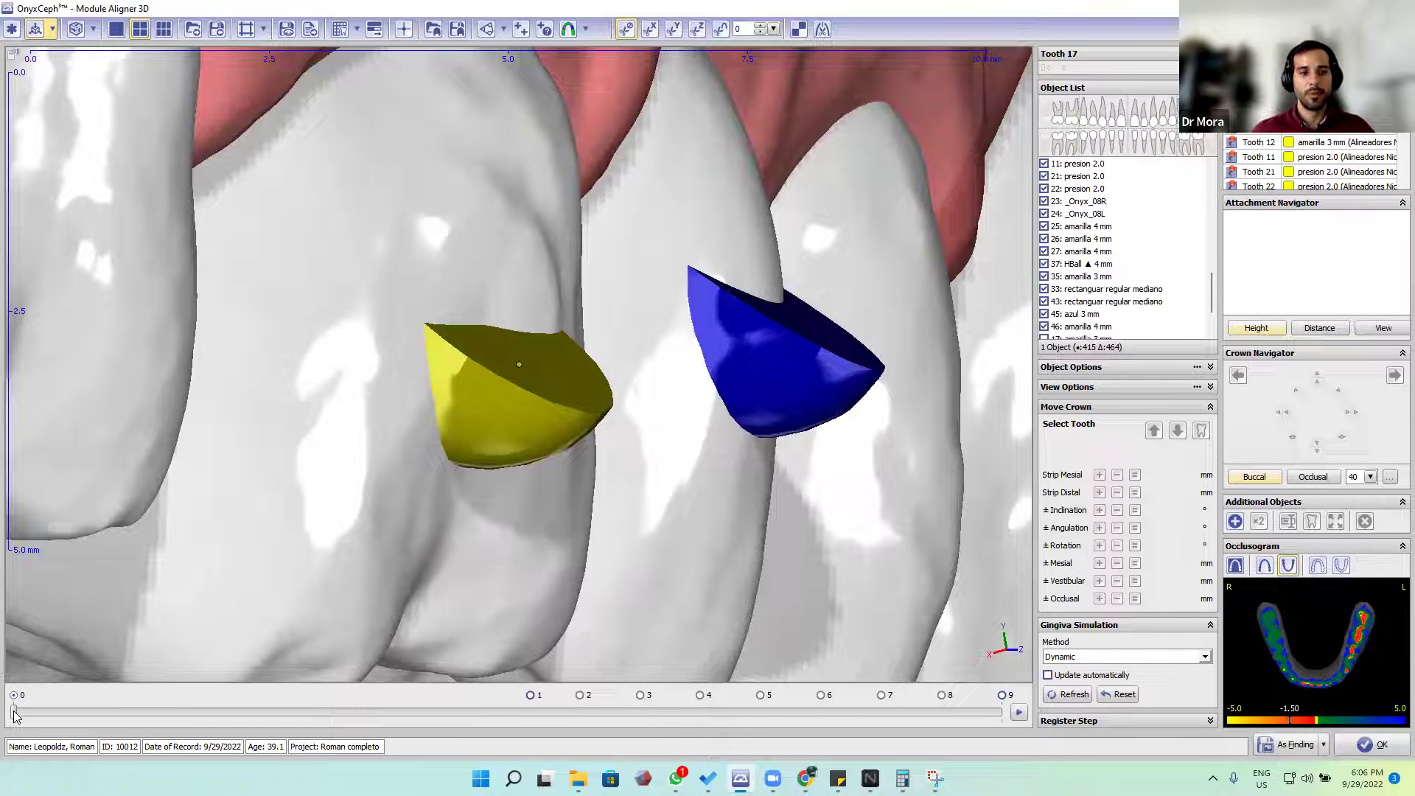
pyautogui.moveTo(13, 715); pyautogui.dragTo(530, 711)
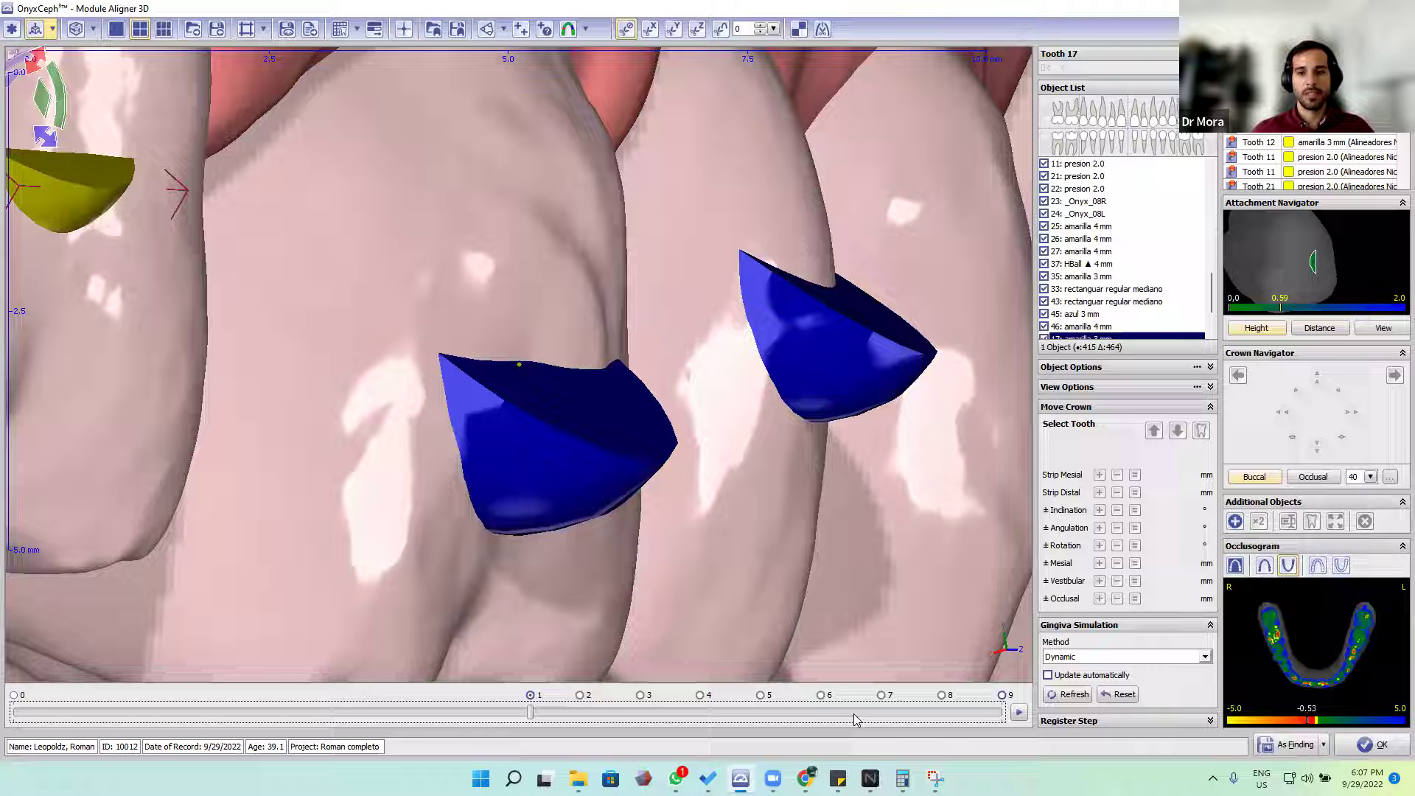
pyautogui.scroll(3, 443, 516)
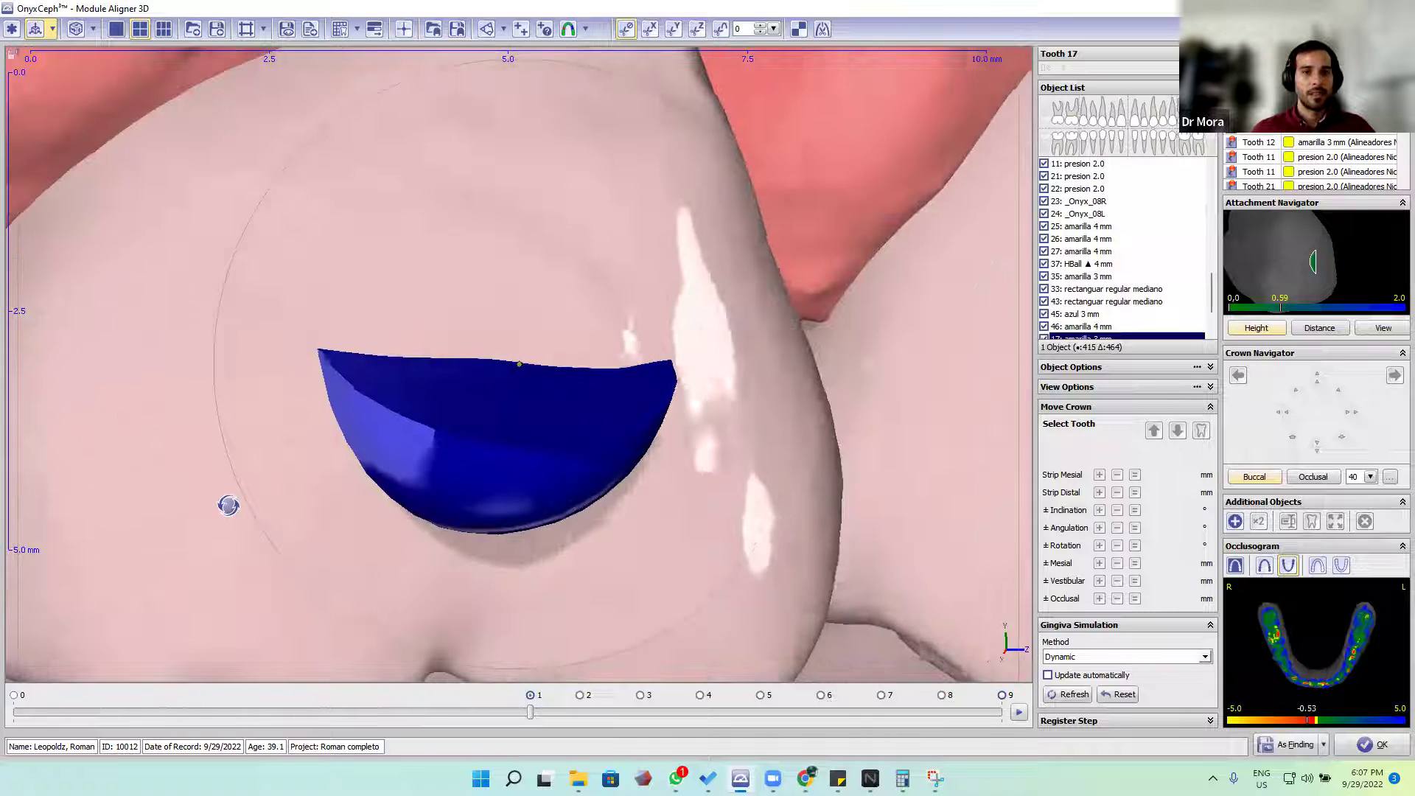